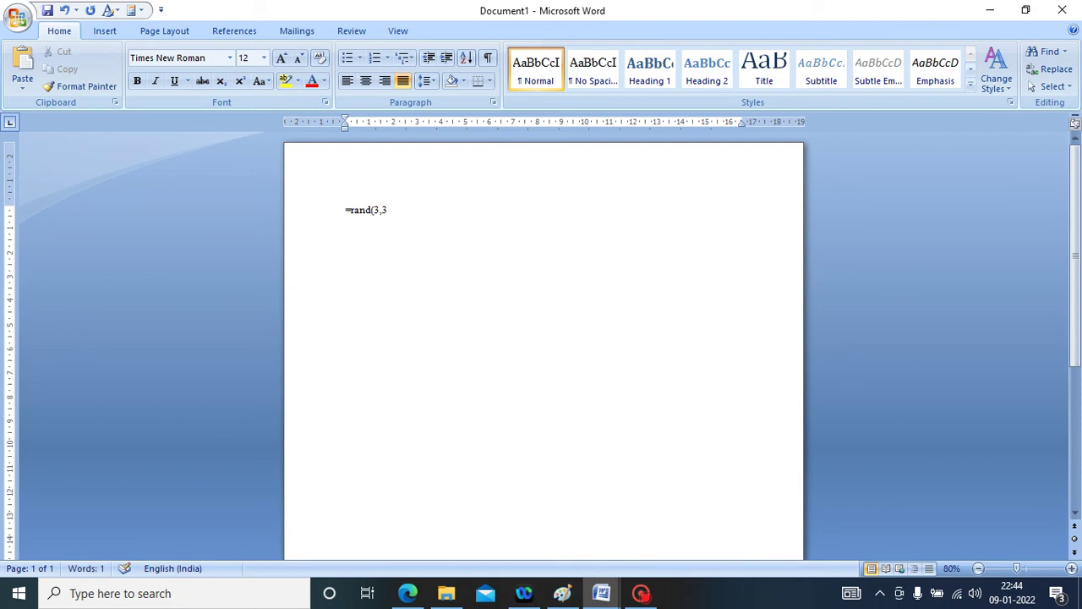
- Generate three sample paragraphs with =rand(3,3) and format them all as a bulleted list using the arrowhead bullet
text())
key(Return)
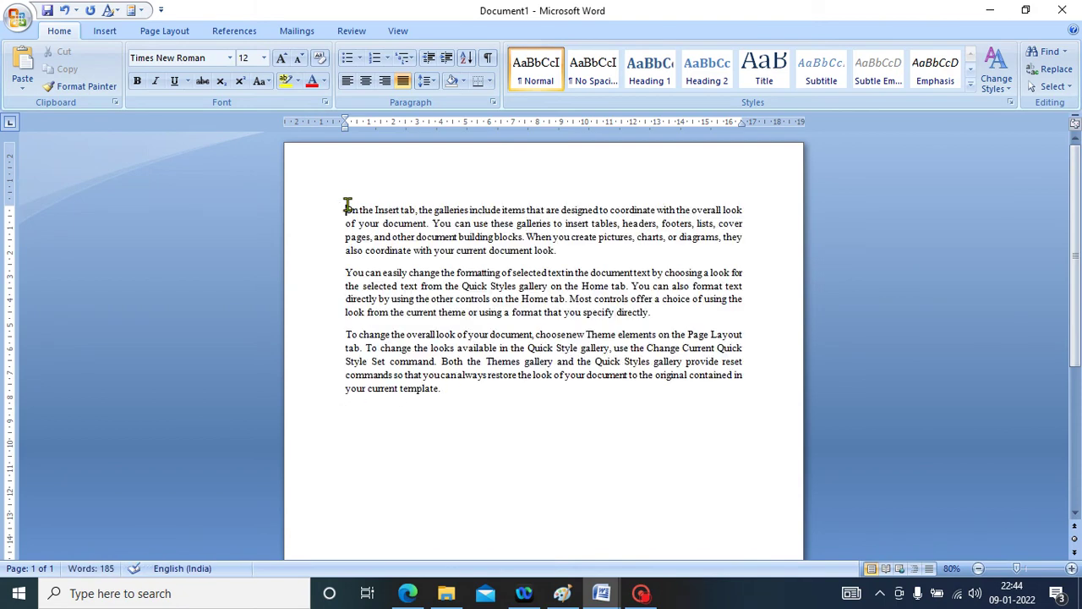
drag(347, 207, 461, 392)
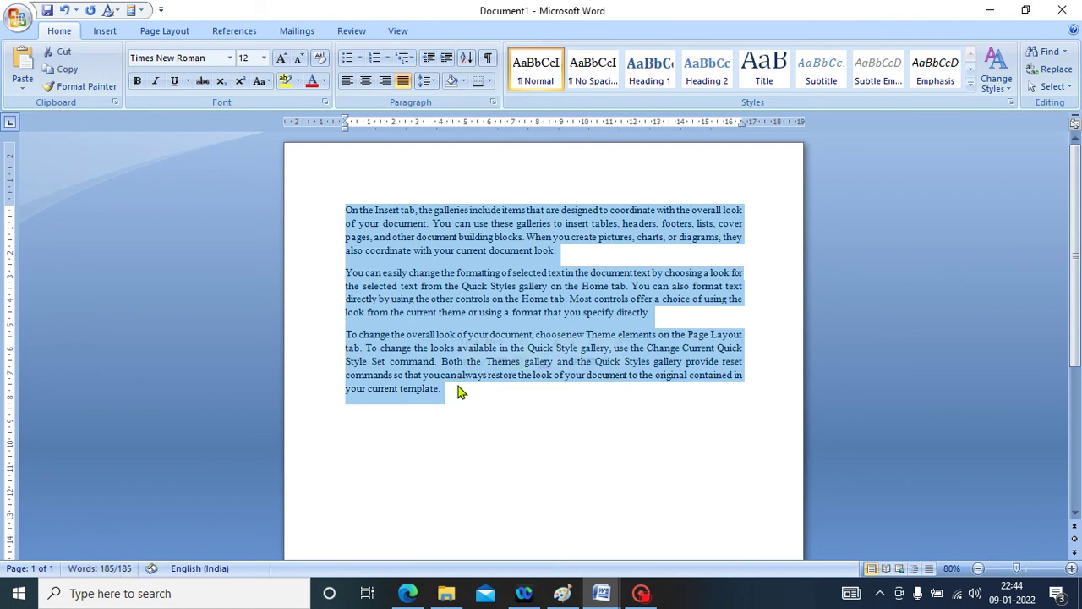
click(347, 59)
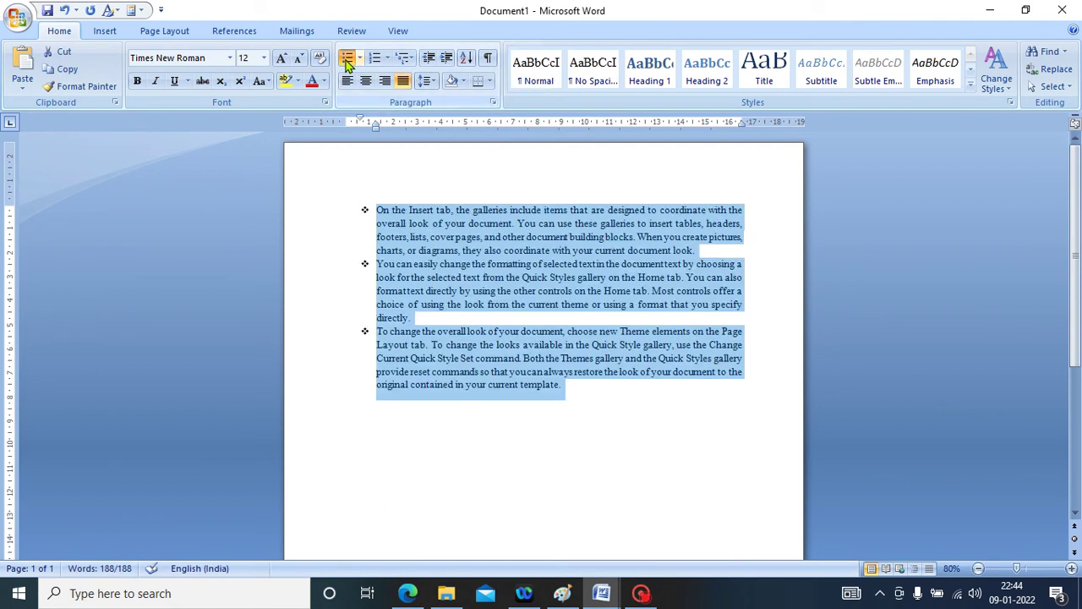
click(360, 59)
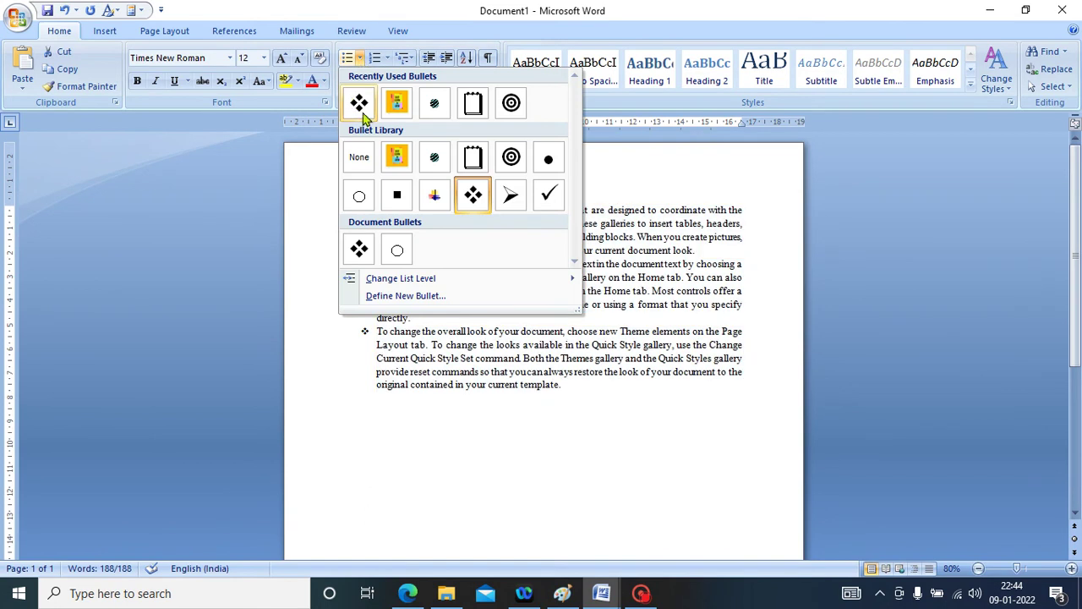
click(510, 195)
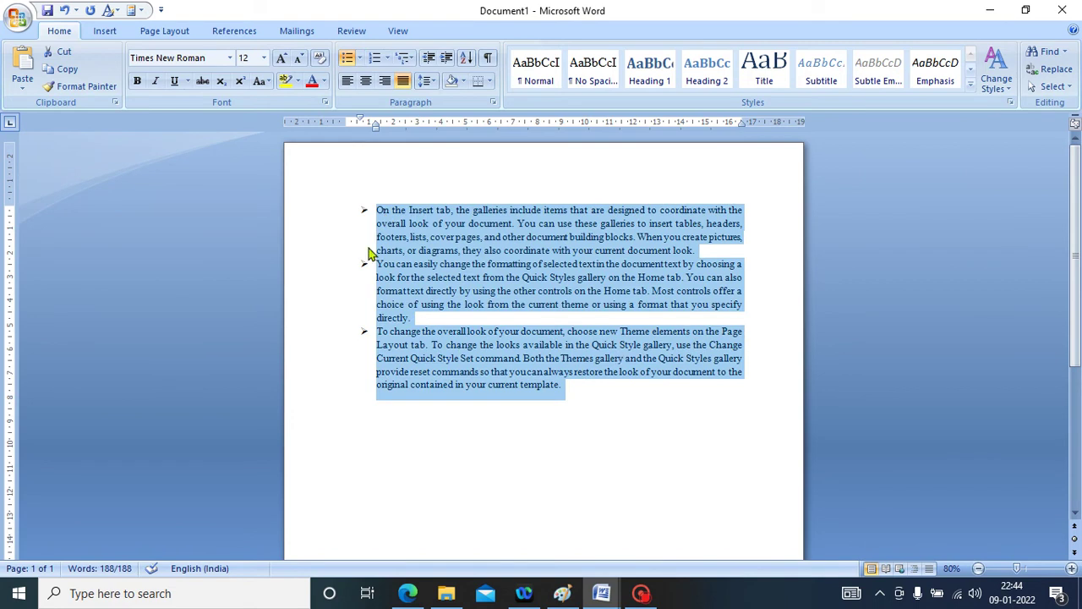
- Decrease the bulleted list's indent one level, increase it again, and finish with it decreased to the page margin
click(429, 58)
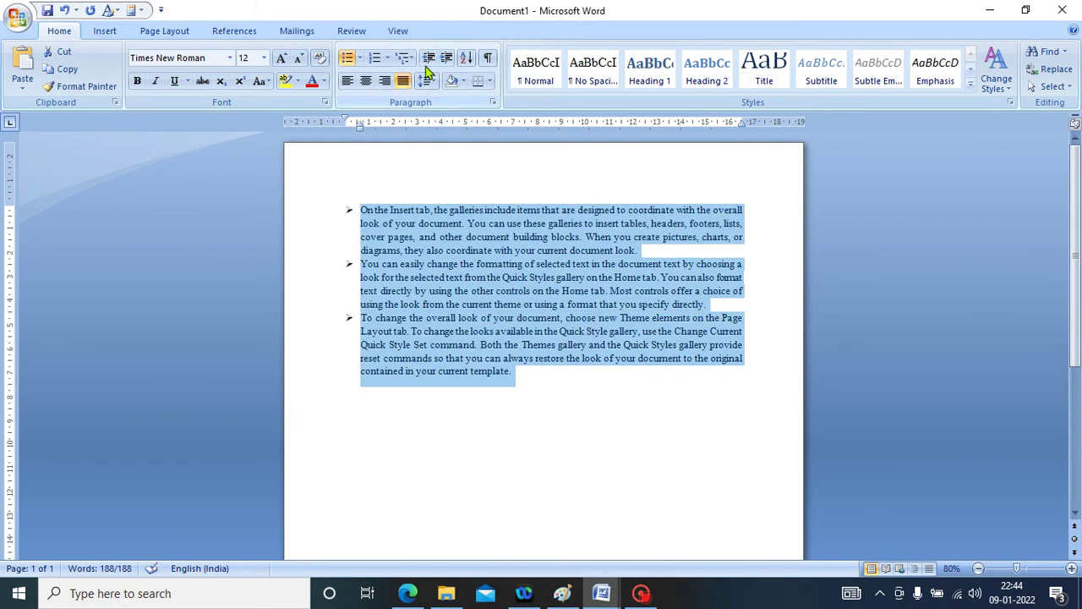
click(445, 59)
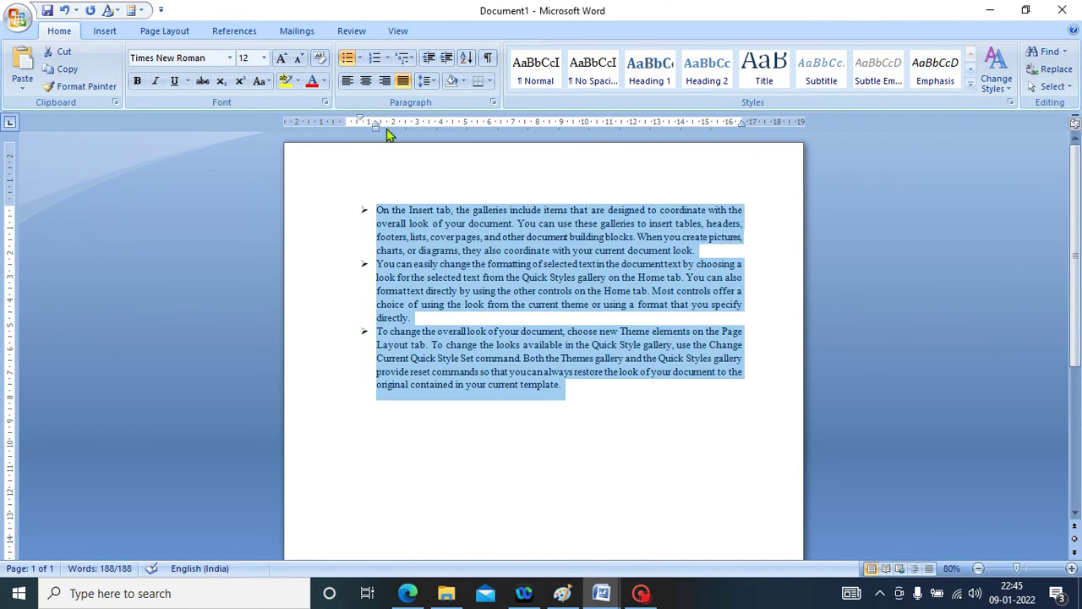
click(428, 59)
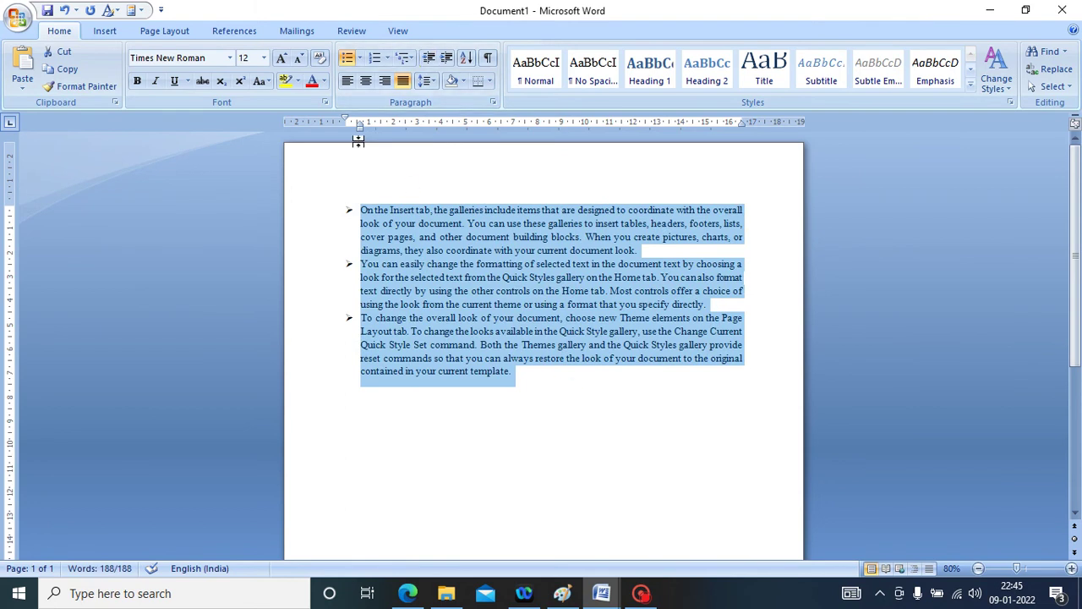
- Try left, centre and right alignment on the bulleted paragraphs and return them to justified
click(349, 85)
click(365, 82)
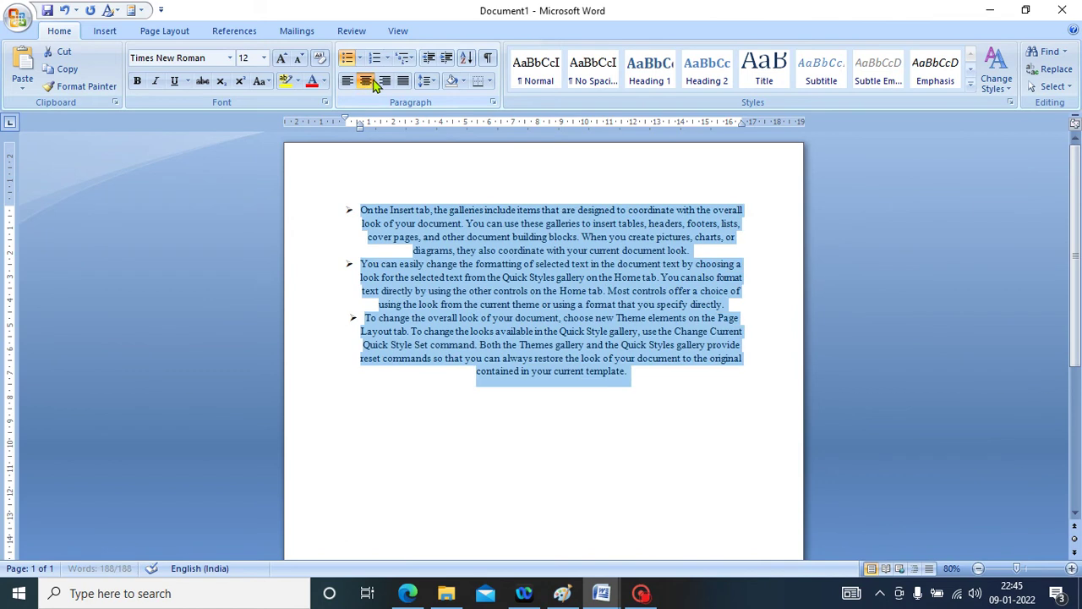
click(385, 81)
click(403, 81)
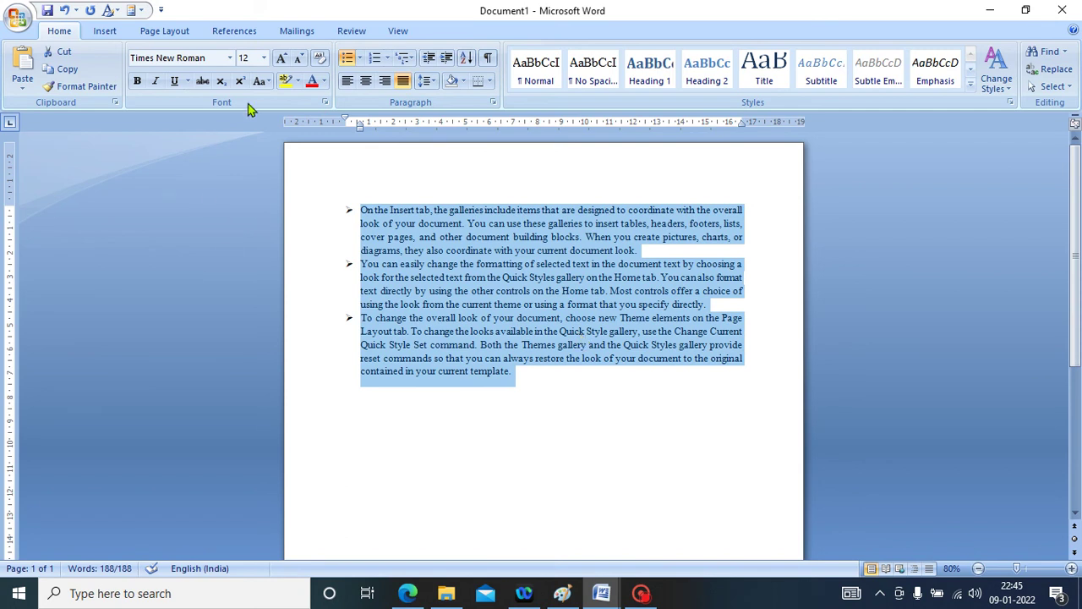
- Define a new bullet for the list using the dollar sign symbol from the Verdana font
click(359, 57)
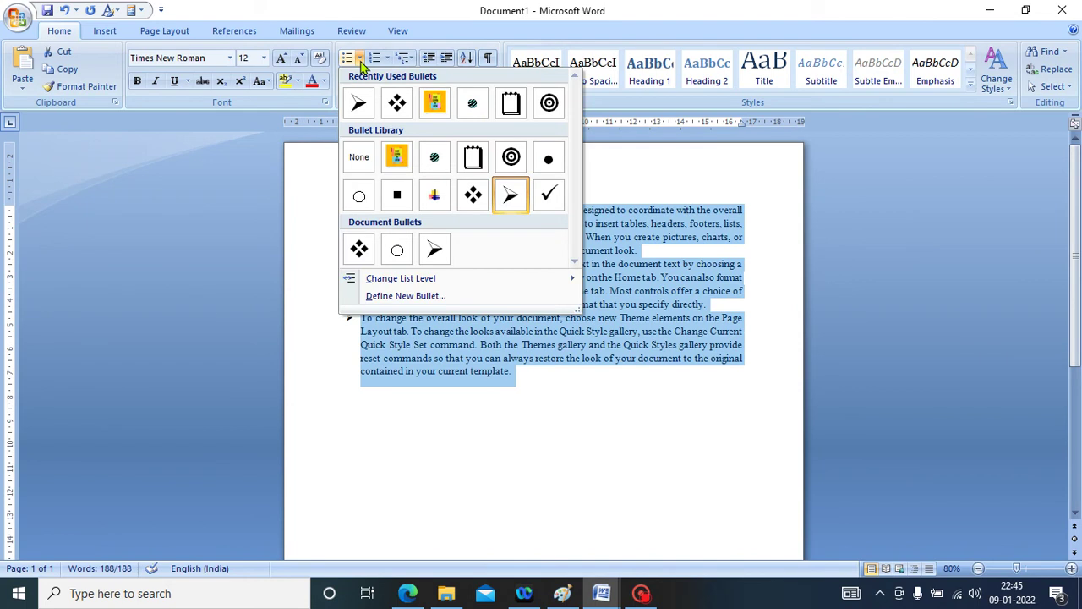
click(406, 296)
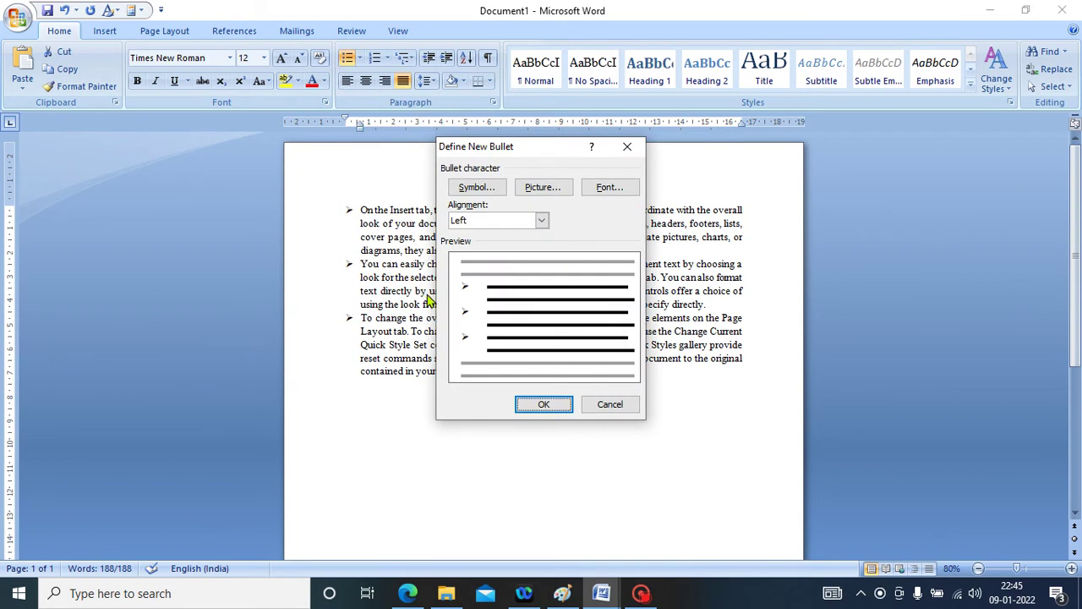
click(483, 190)
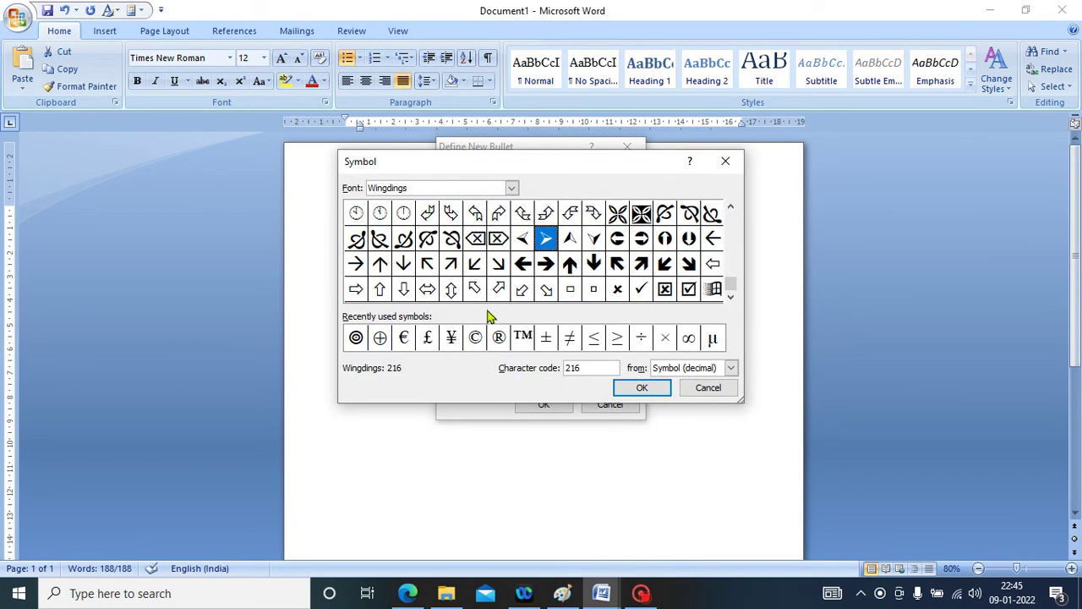
click(511, 187)
click(495, 204)
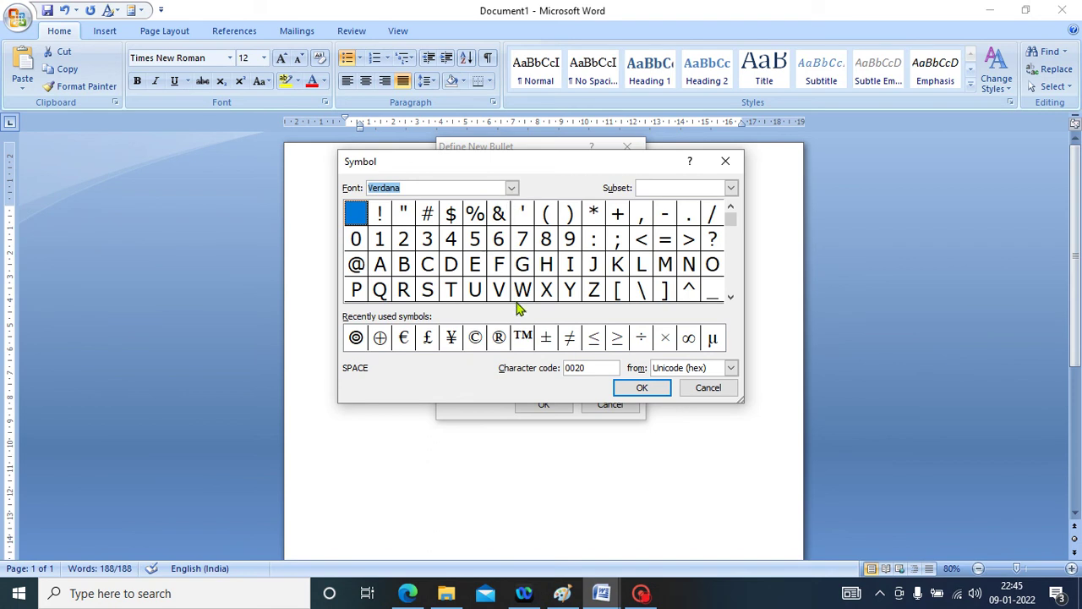
click(451, 215)
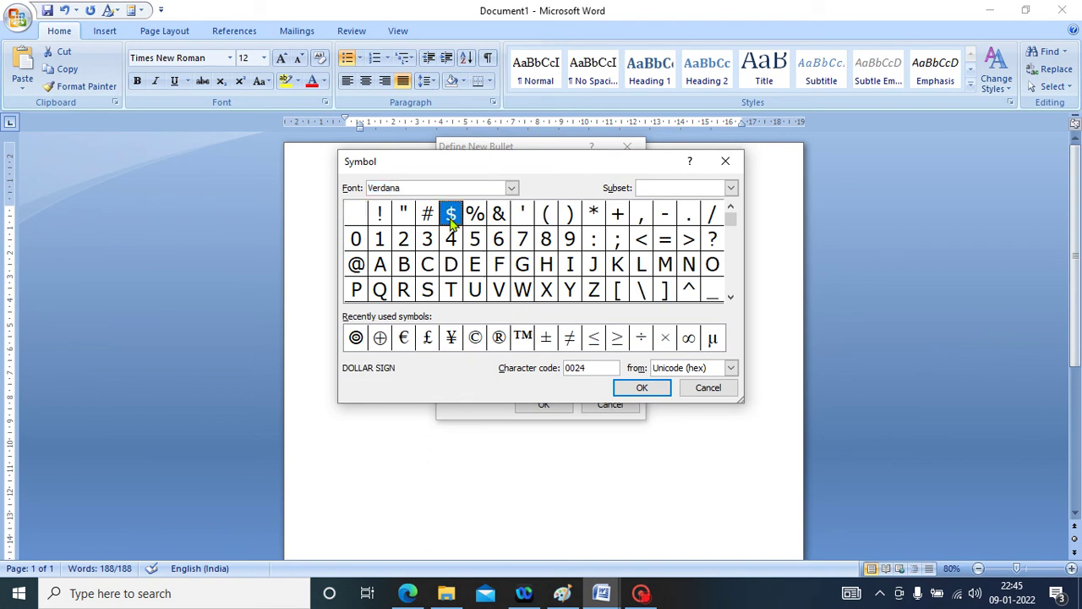
click(634, 389)
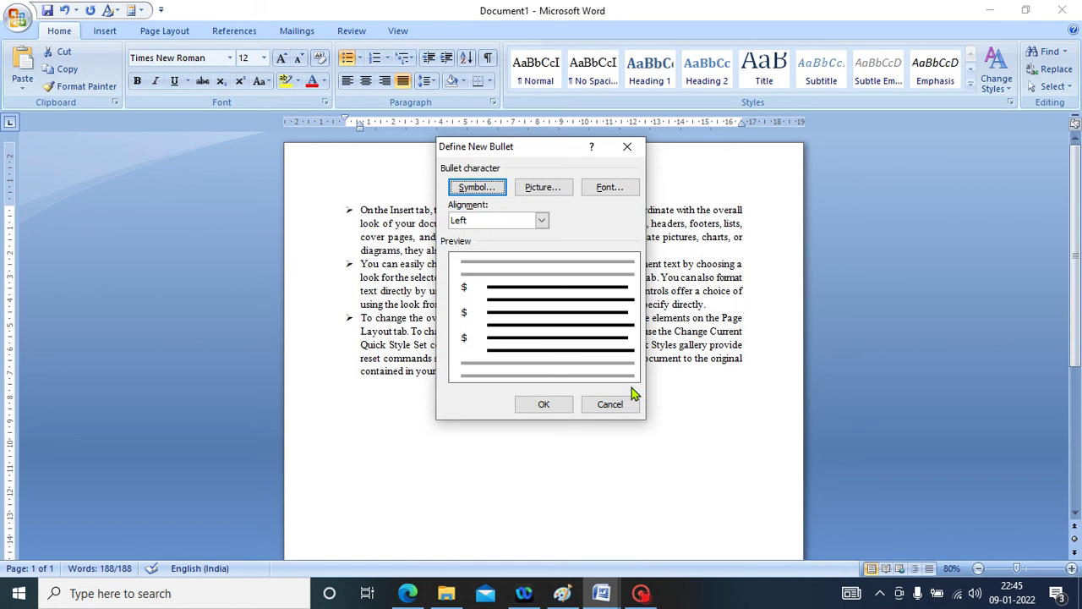
click(562, 409)
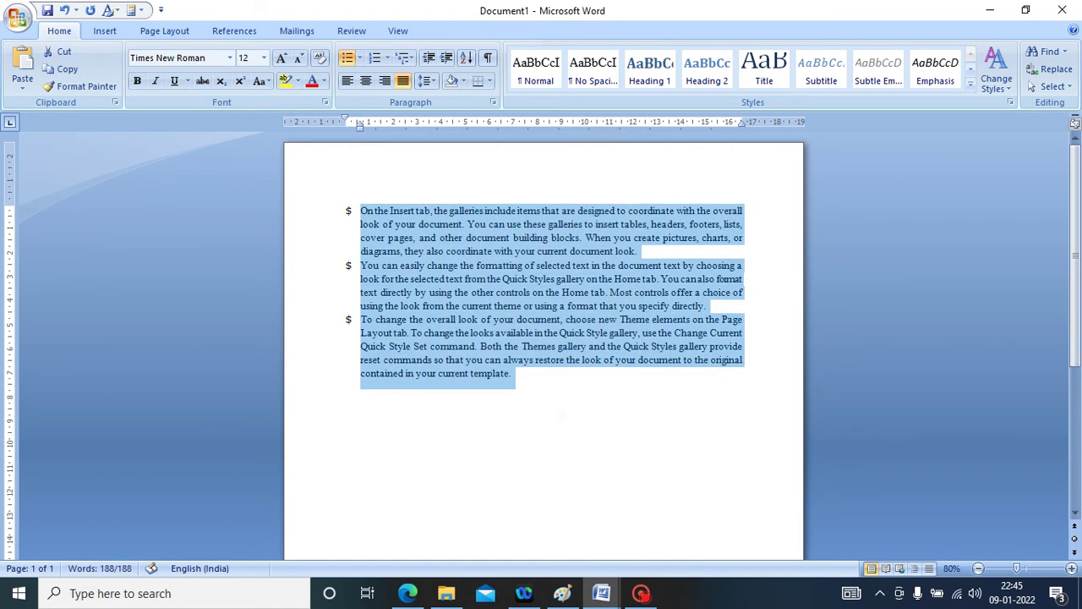
- Make only the dollar sign bullets bold, leaving the paragraph text unformatted
click(347, 212)
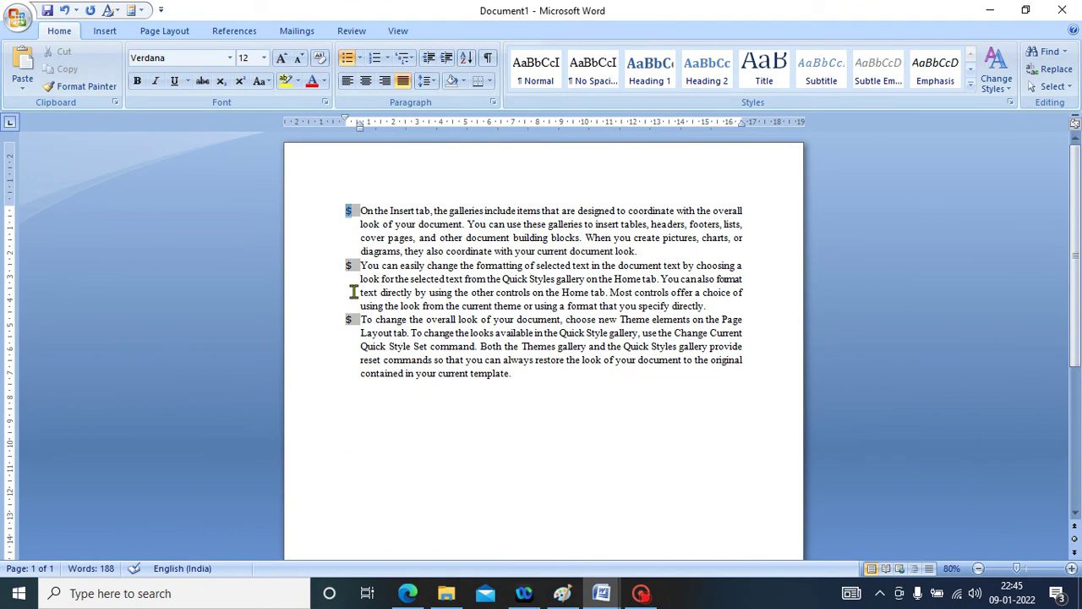
click(138, 82)
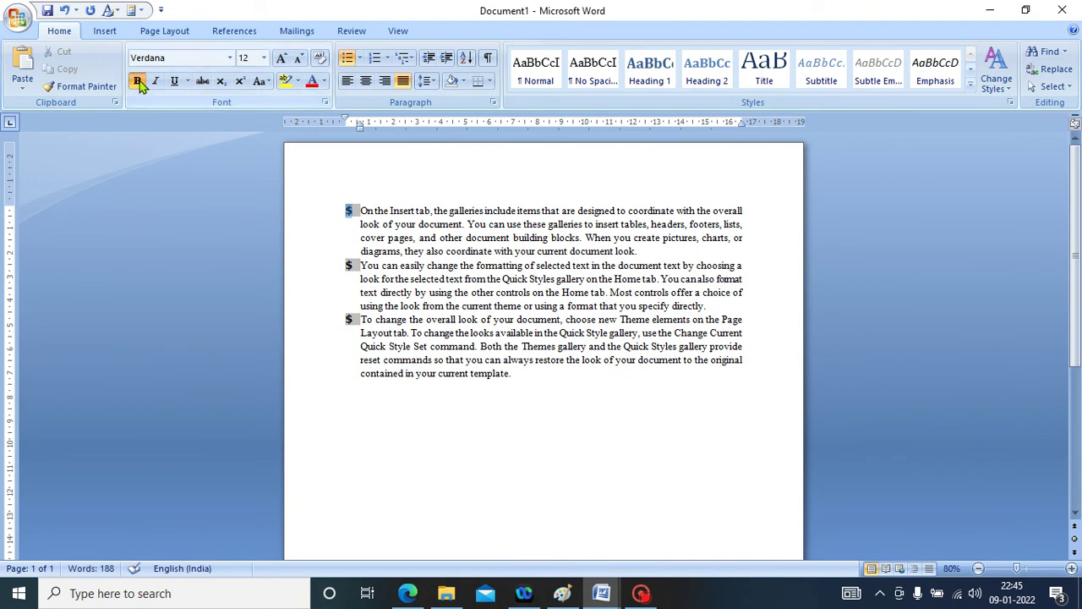
click(551, 404)
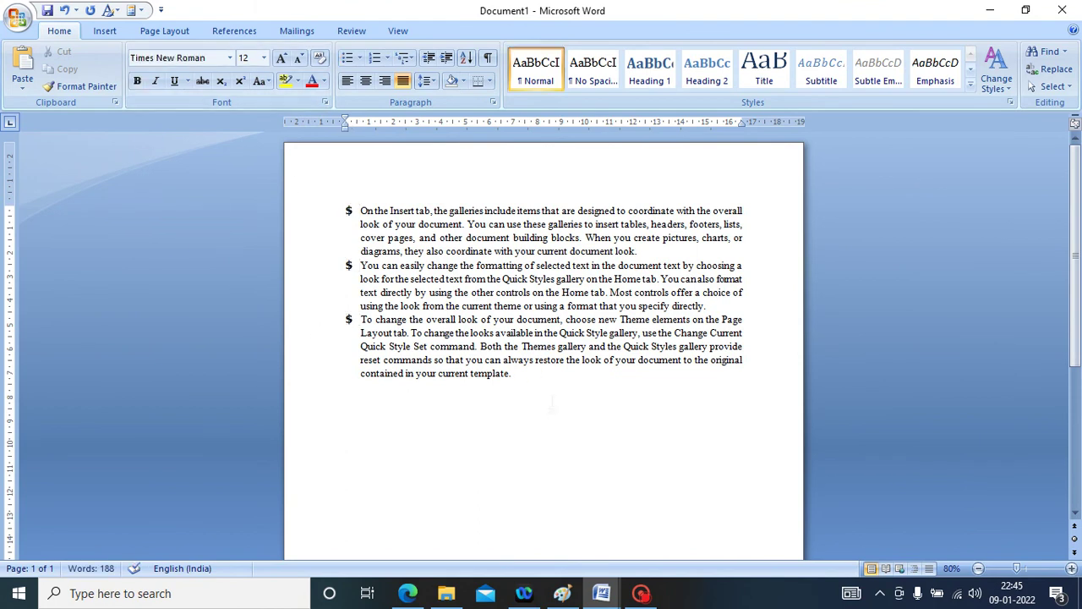
- Browse the Verdana symbols and define a new list bullet using the concentric-circle symbol from the recently used symbols
click(349, 211)
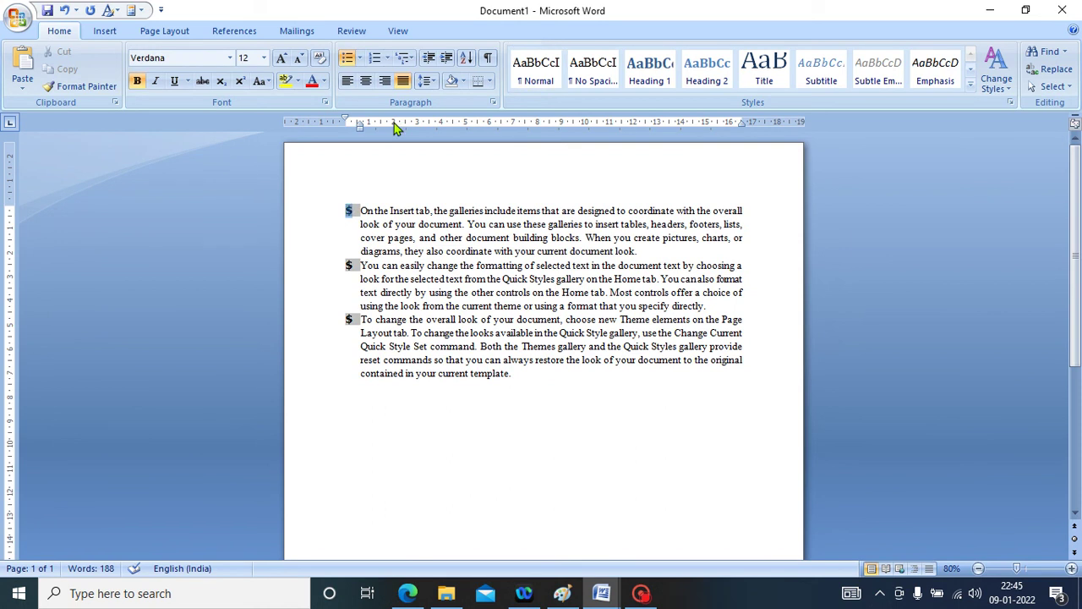
click(359, 57)
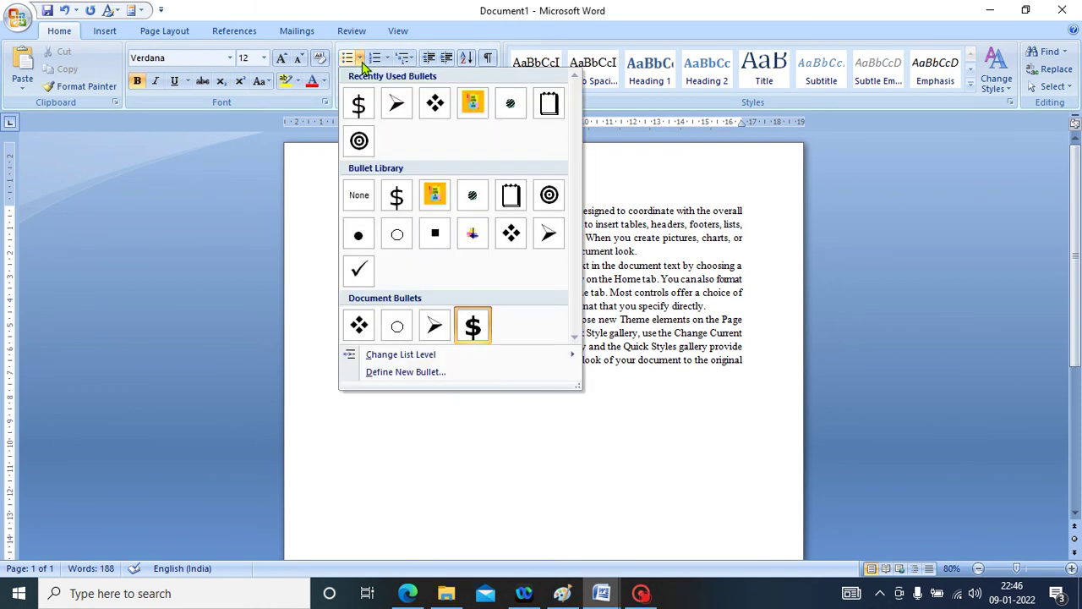
click(440, 373)
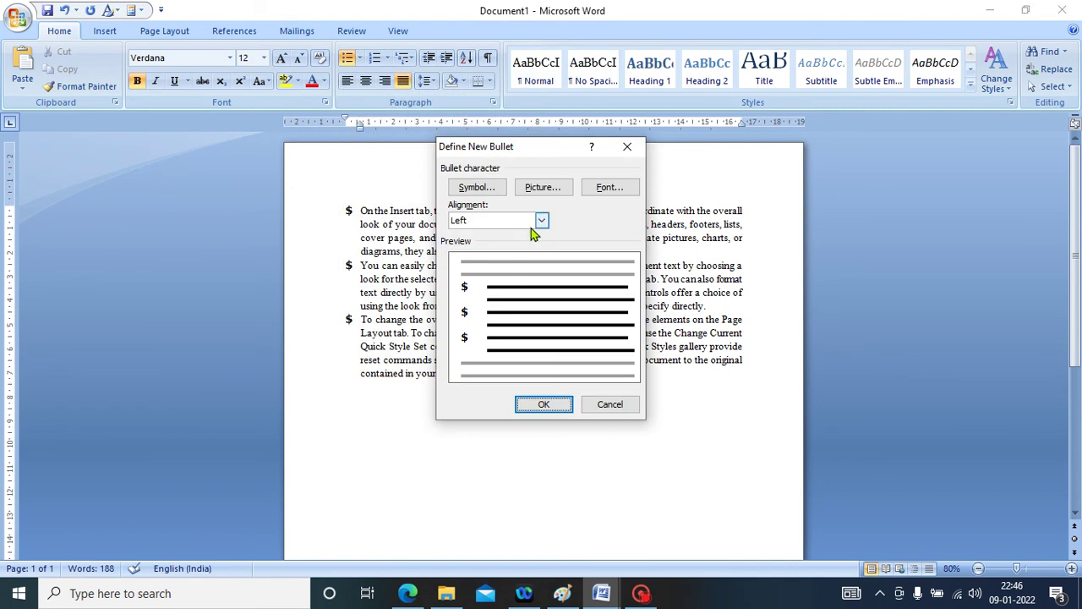
click(478, 187)
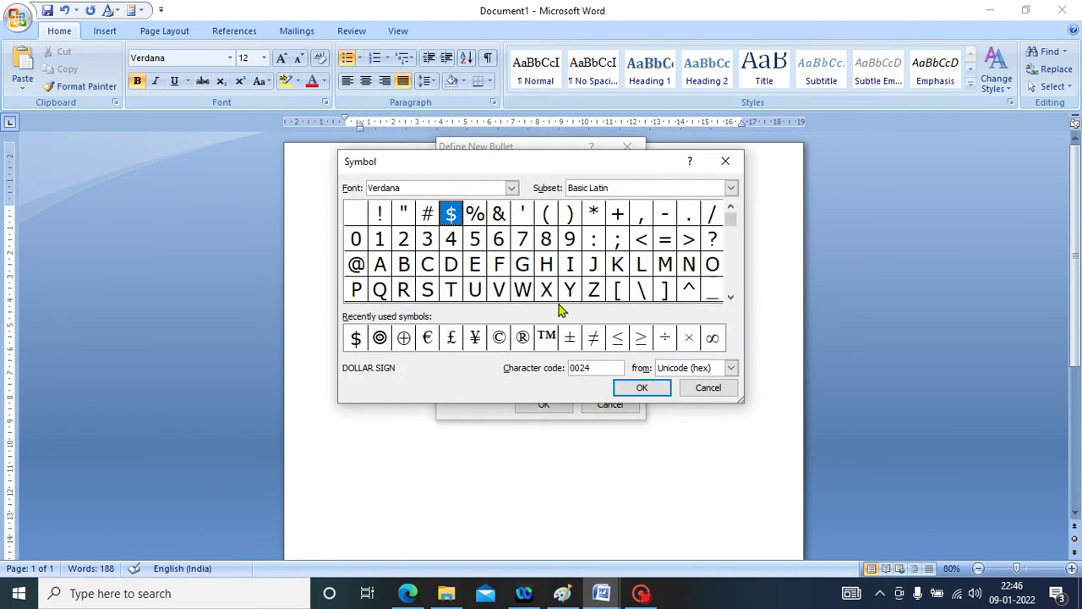
click(731, 296)
click(731, 296)
click(732, 296)
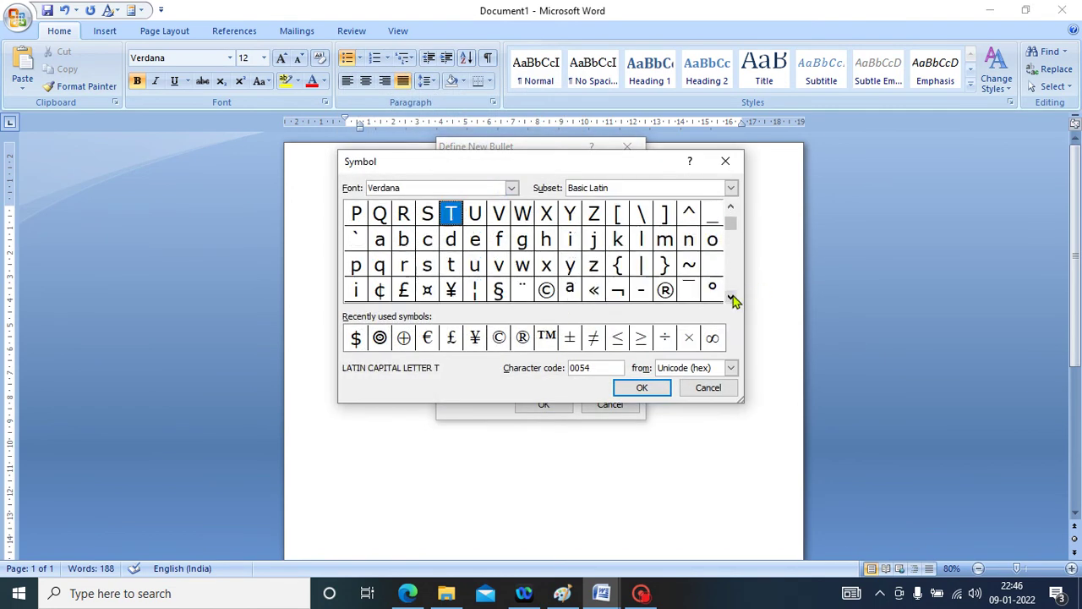
click(731, 296)
click(732, 296)
click(731, 296)
click(731, 297)
click(731, 297)
click(732, 298)
click(731, 298)
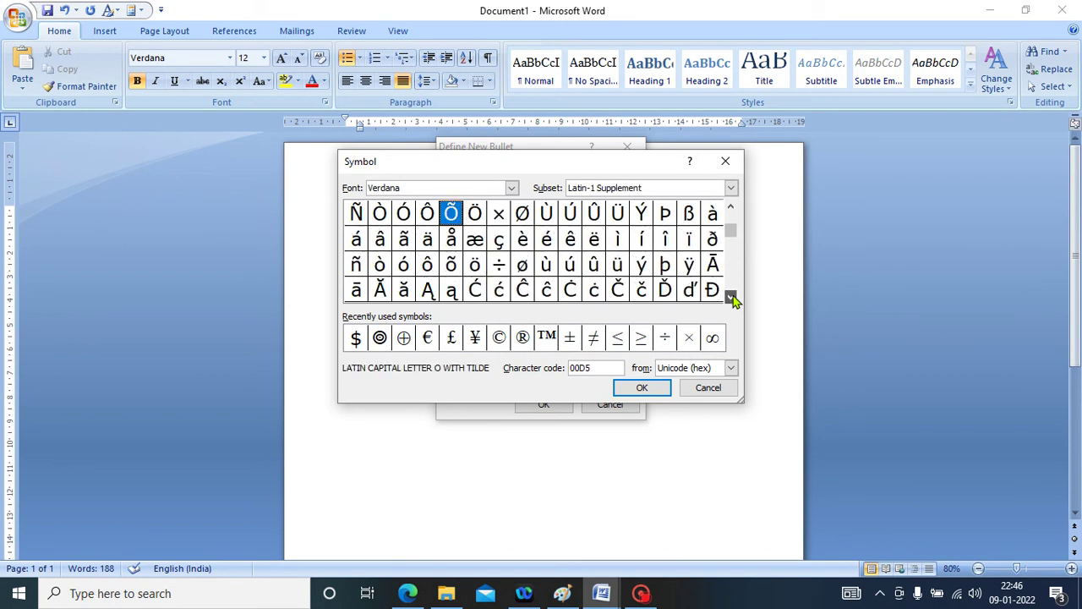
click(731, 298)
click(731, 297)
click(732, 298)
click(731, 298)
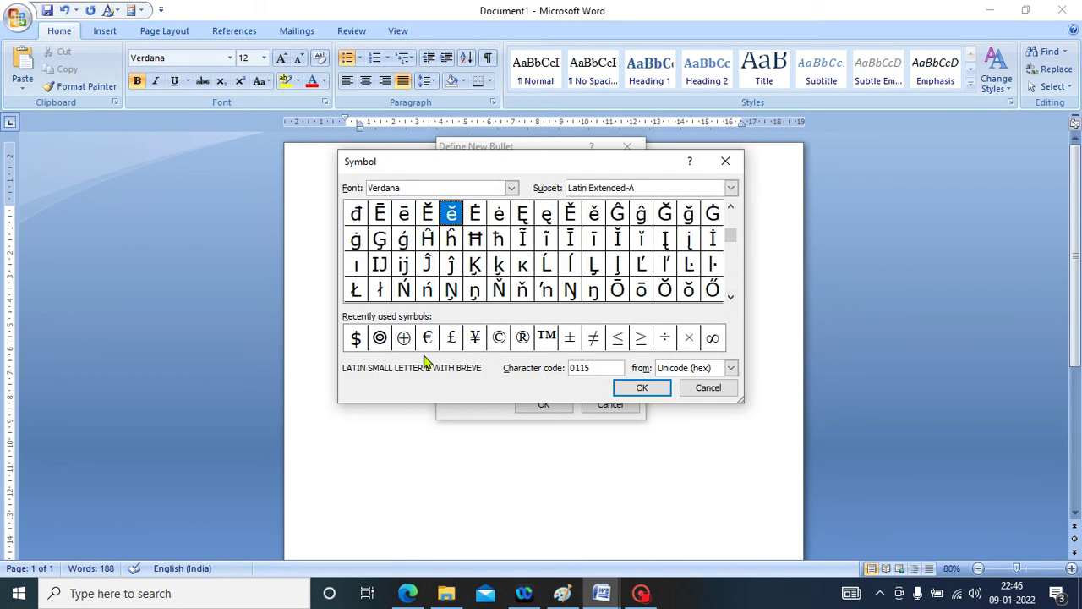
click(380, 338)
click(655, 390)
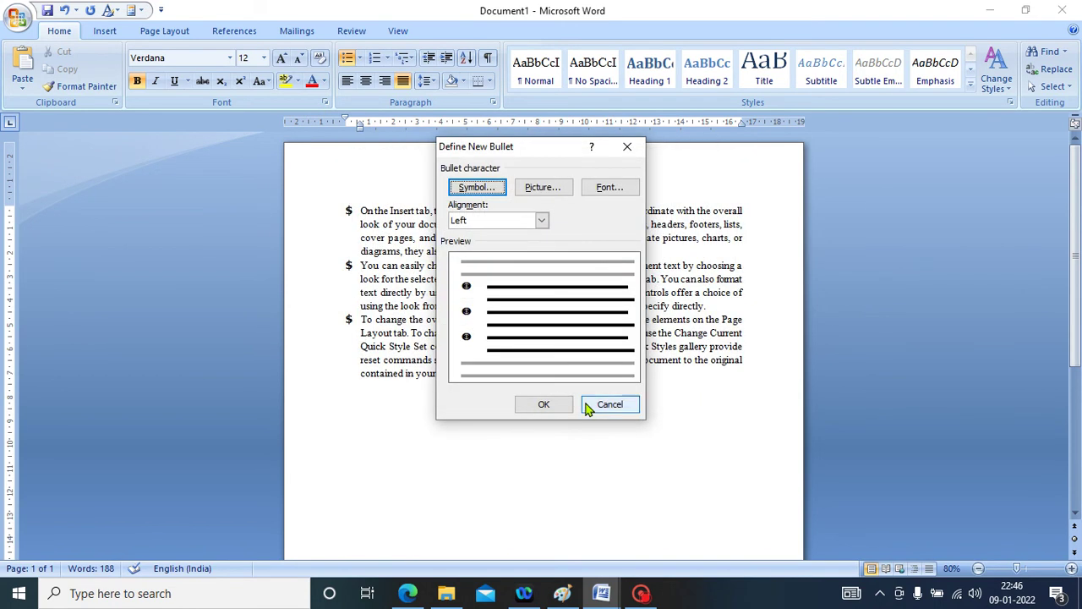
click(562, 404)
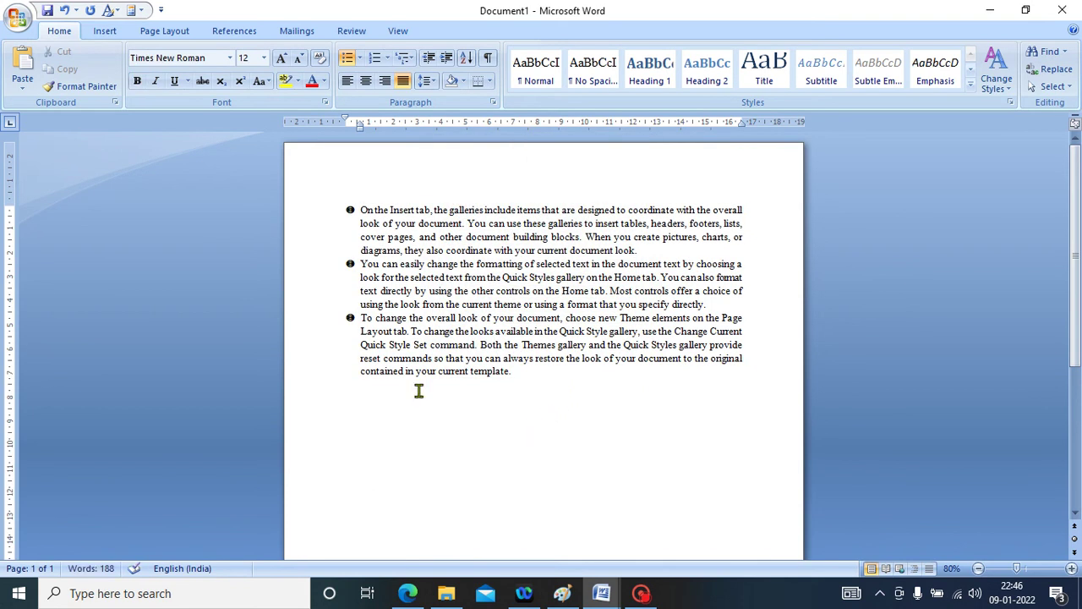
- Try italic on the circle bullets and clear both bold and italic from them
click(349, 211)
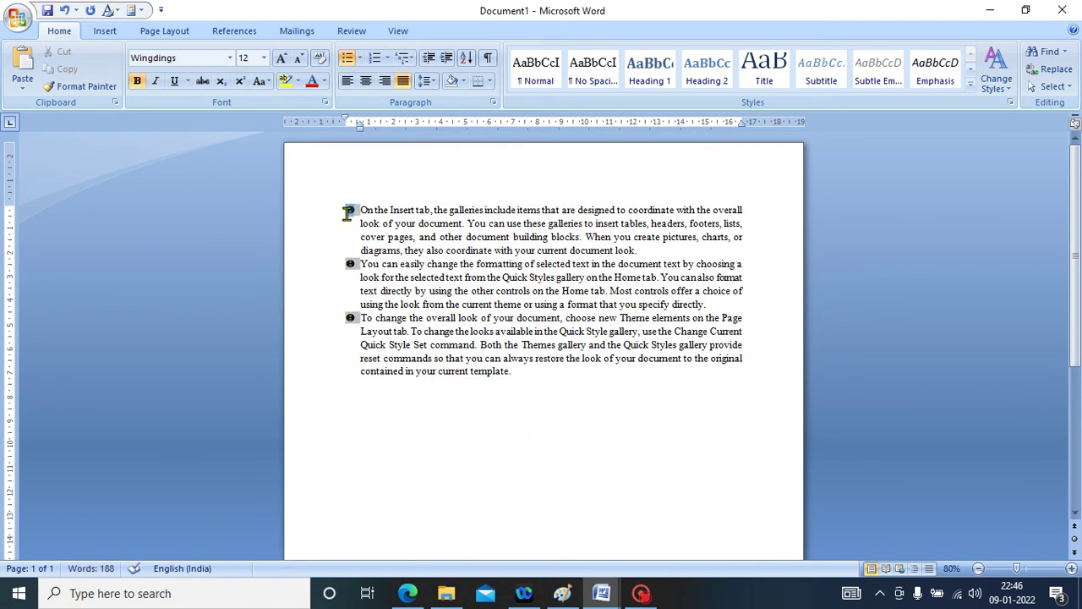
click(154, 82)
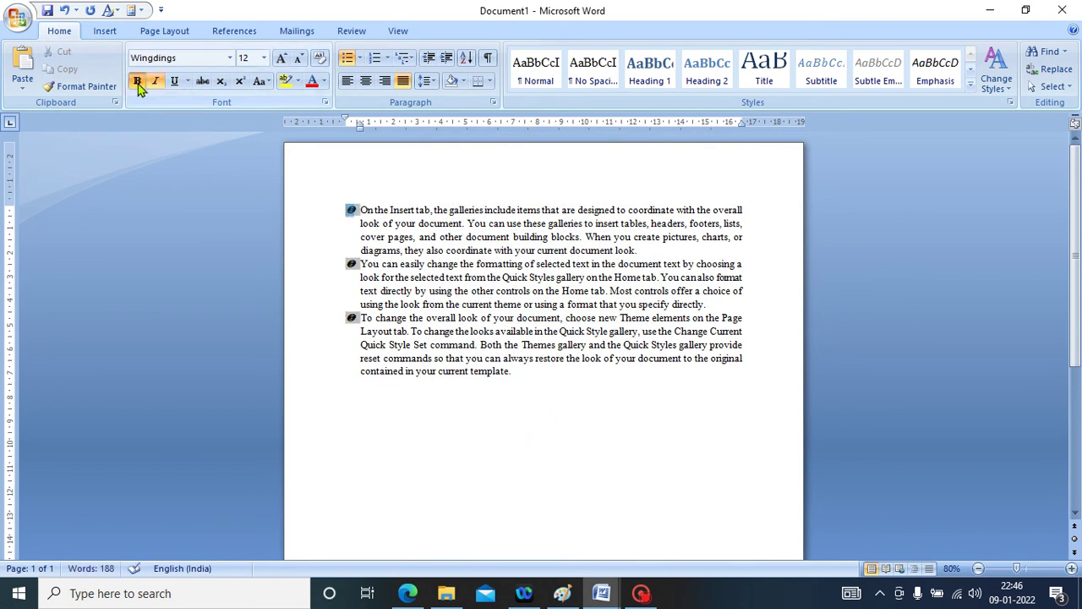
click(138, 82)
click(153, 85)
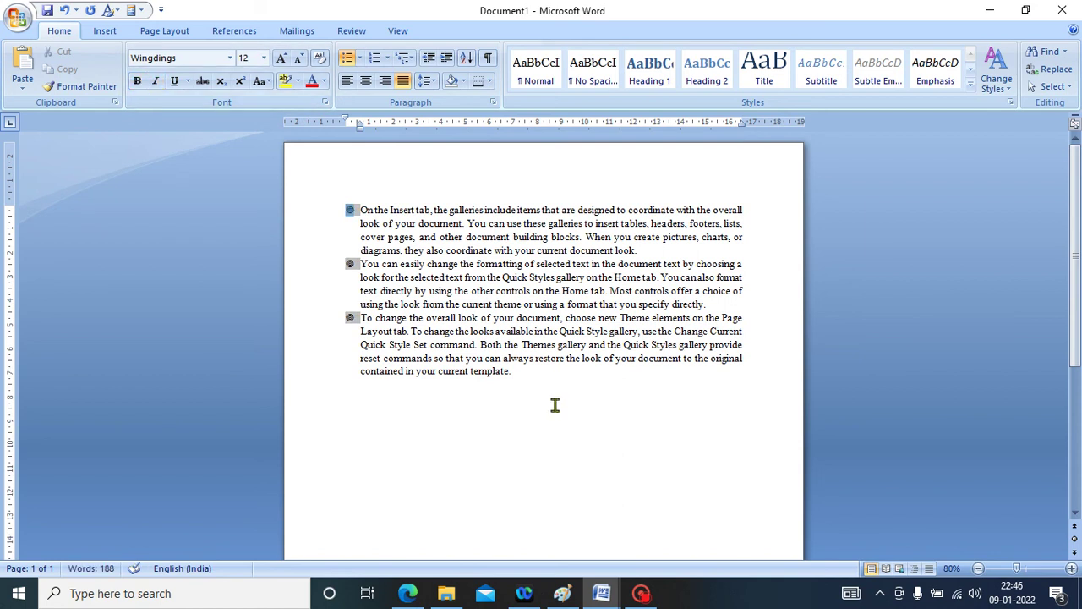
- Define a new bullet for the list by changing the bullet character's font to Webdings
ctrl+scroll(548, 389, up, 2)
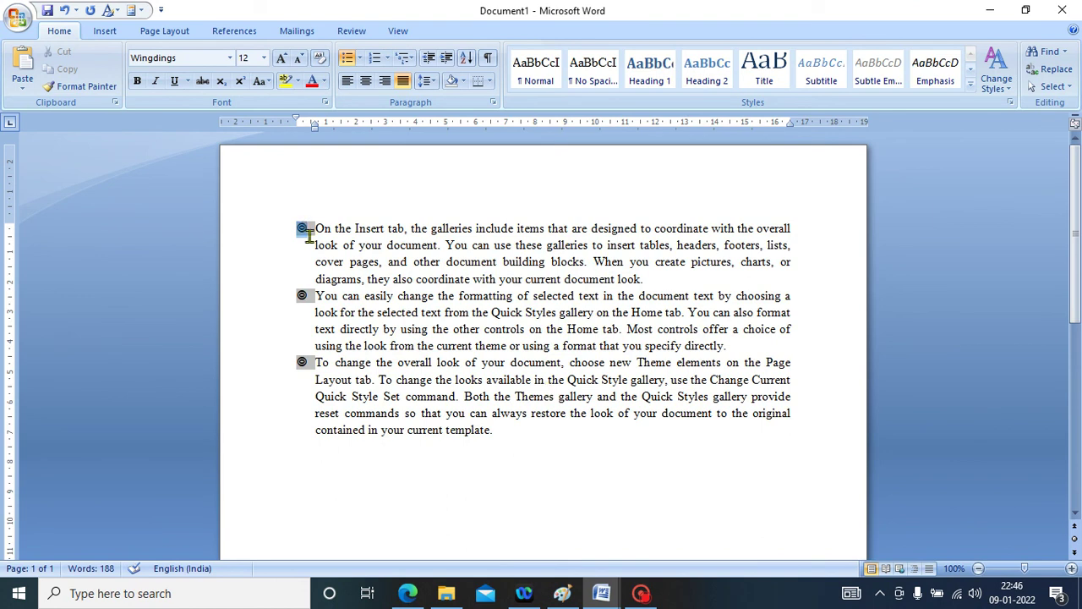
click(360, 57)
click(422, 374)
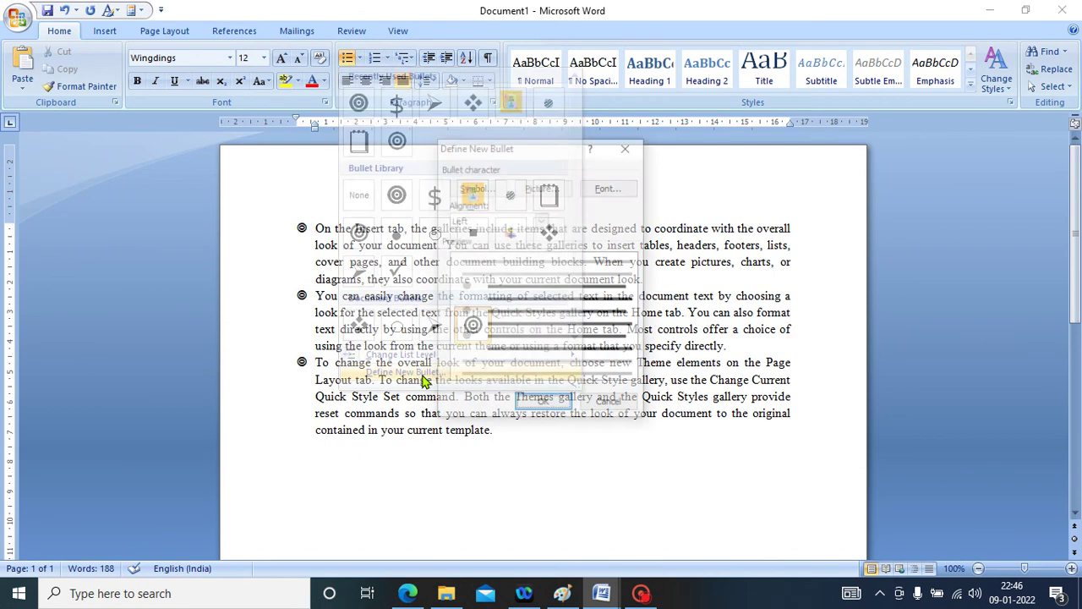
click(605, 189)
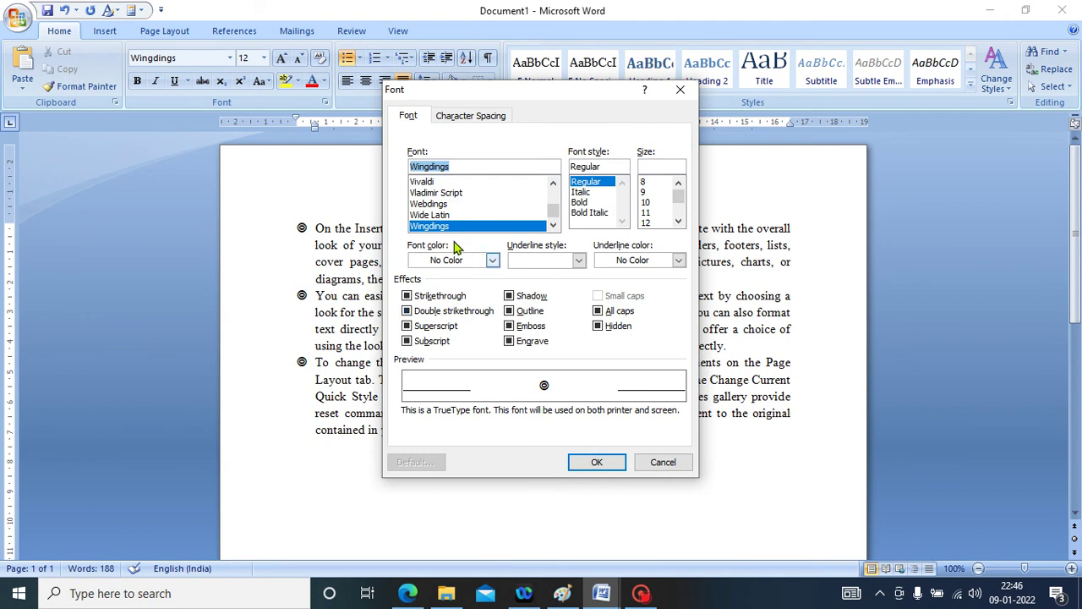
click(434, 216)
key(Up)
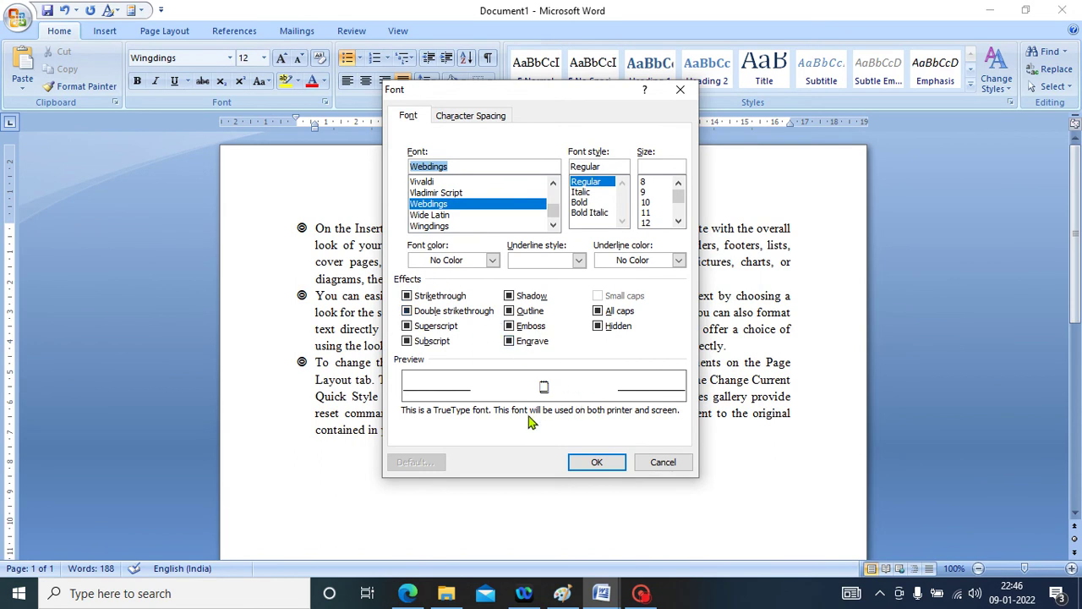
click(596, 464)
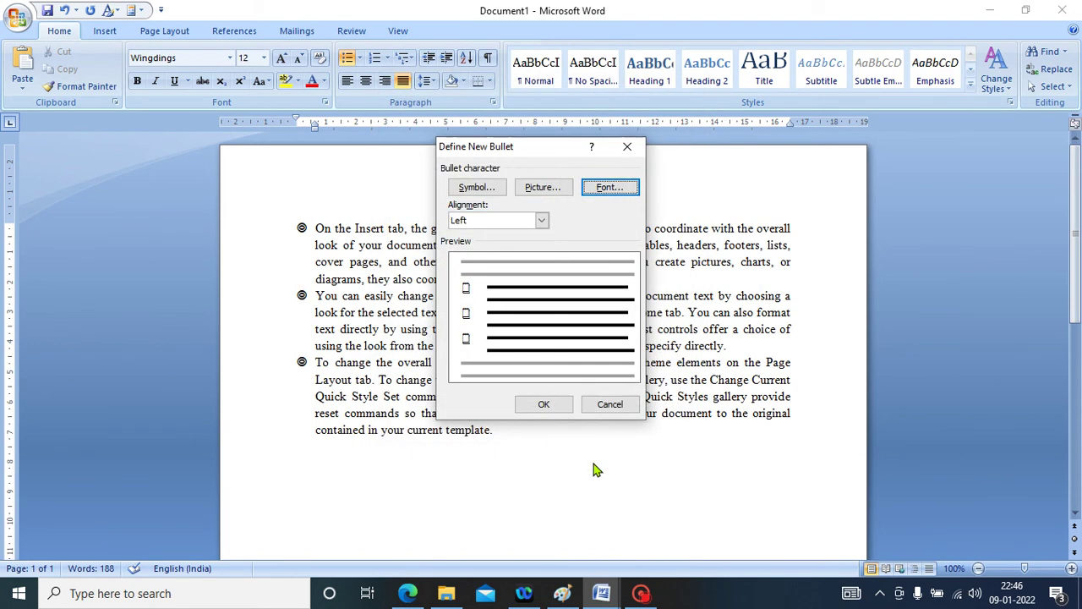
click(544, 403)
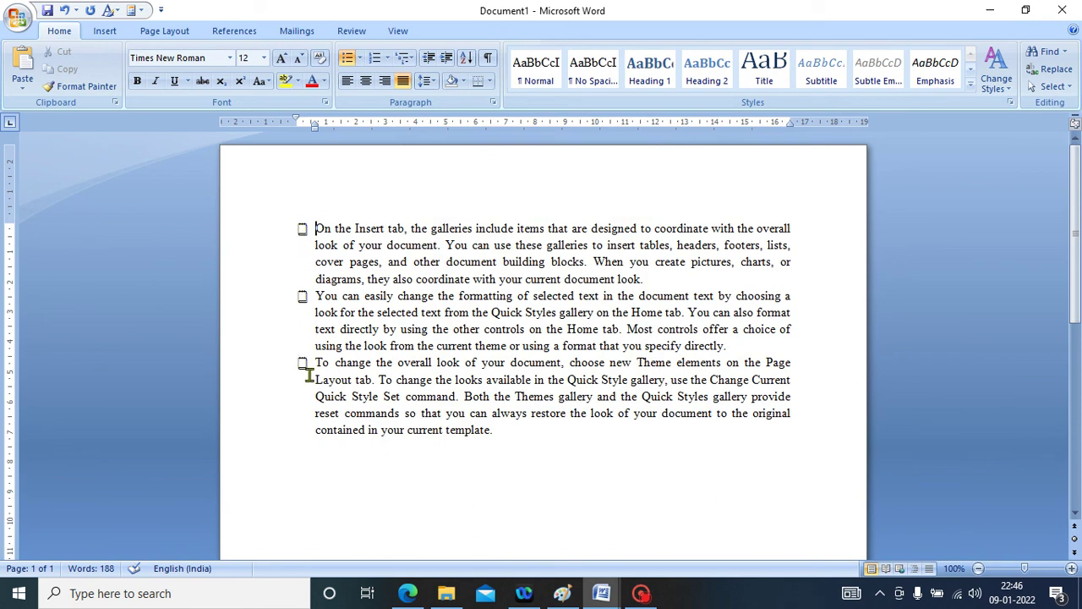
- Browse the picture bullets and define a new list bullet using the yellow-and-black patterned ball
click(302, 232)
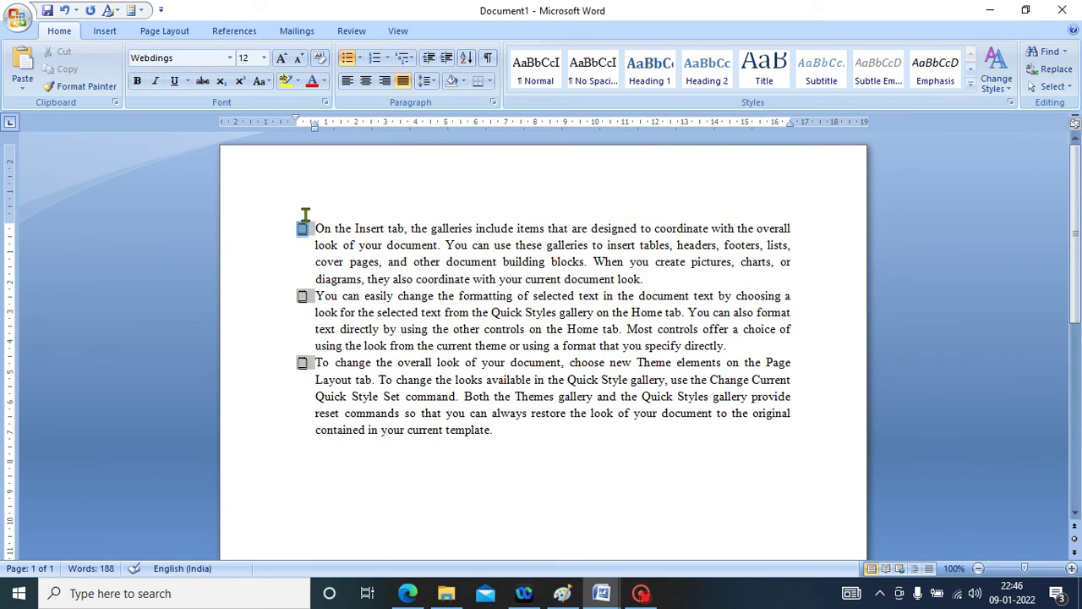
click(359, 60)
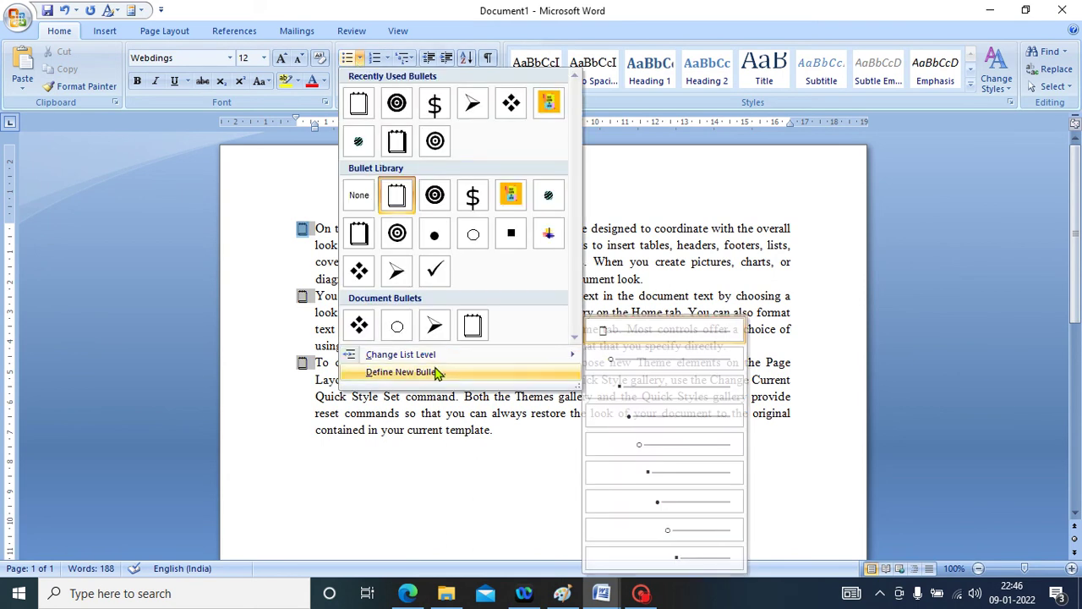
click(423, 372)
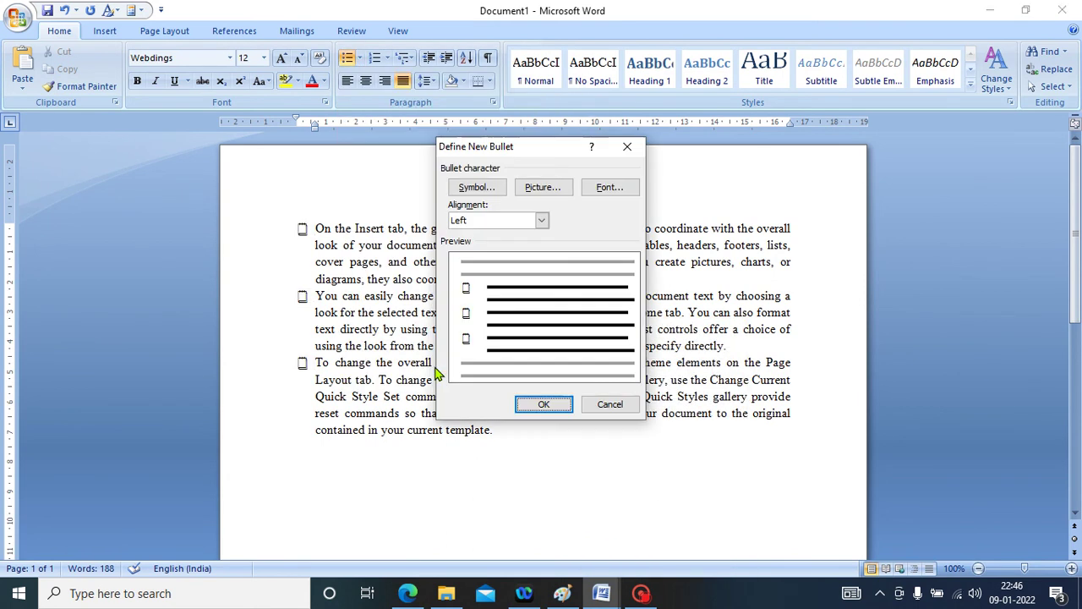
click(546, 189)
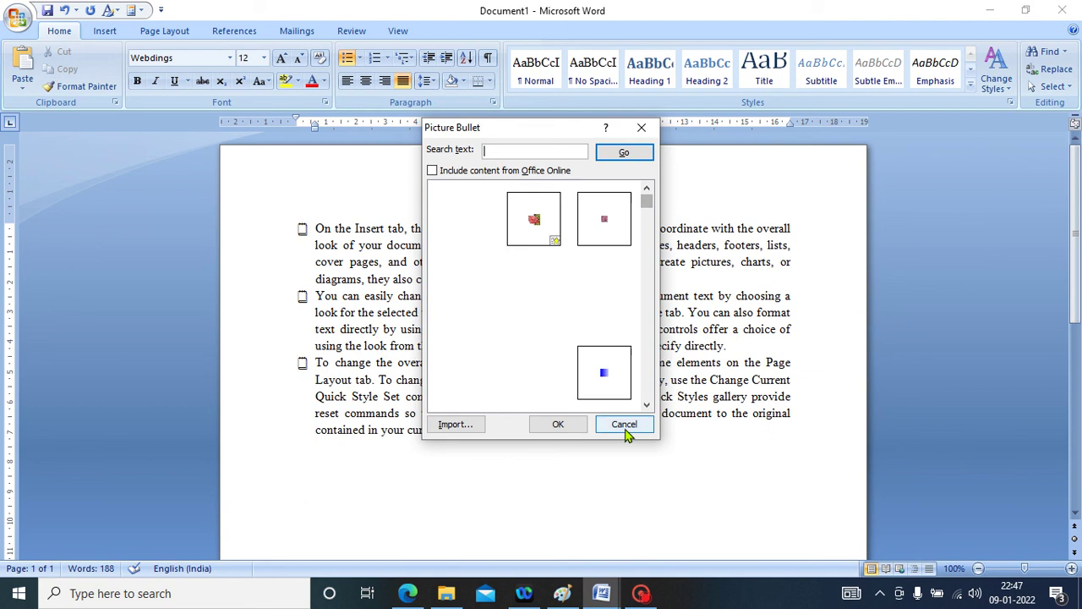
click(648, 406)
click(648, 406)
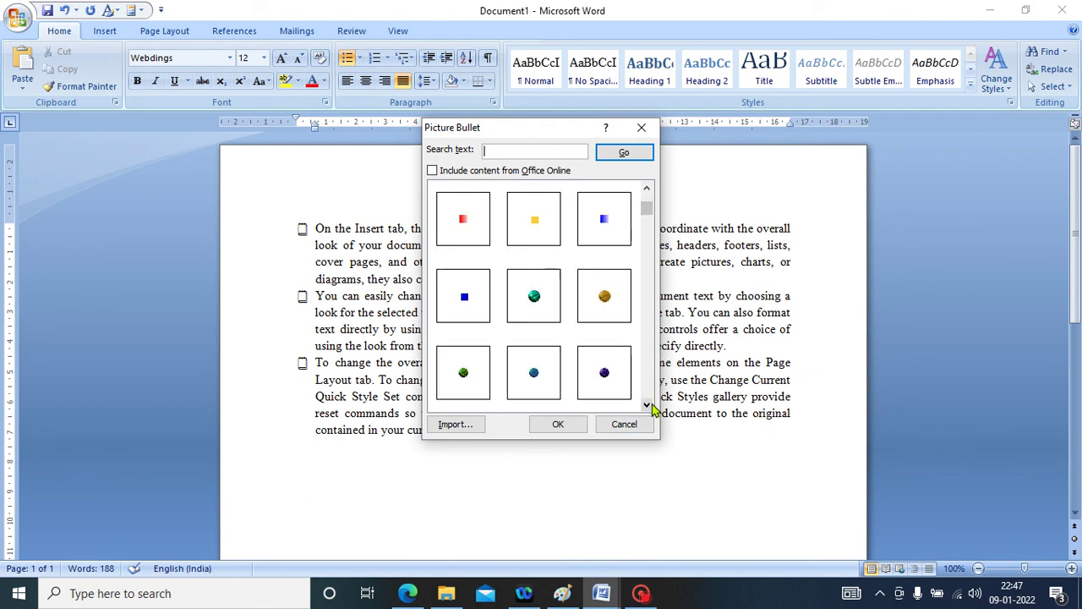
click(648, 405)
click(647, 406)
click(648, 406)
click(647, 406)
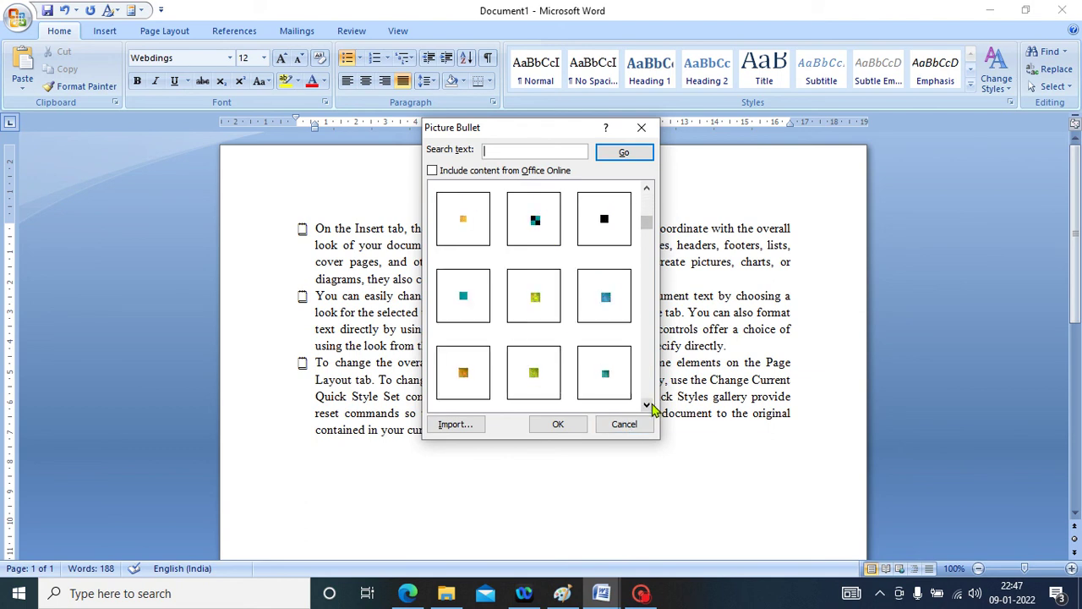
click(647, 406)
click(647, 406)
click(648, 406)
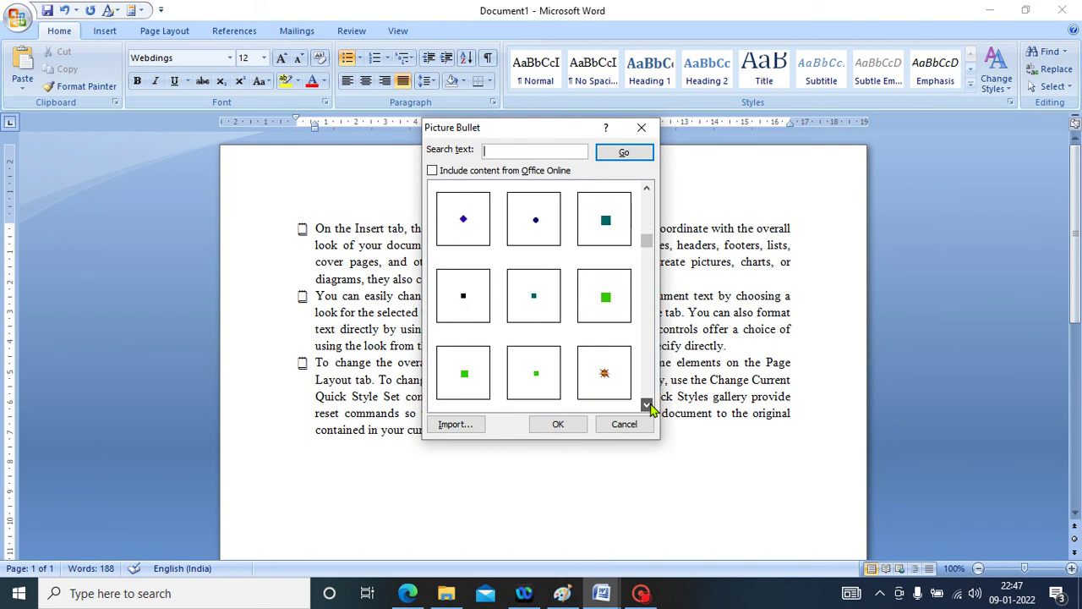
click(648, 405)
click(647, 406)
click(648, 406)
click(648, 407)
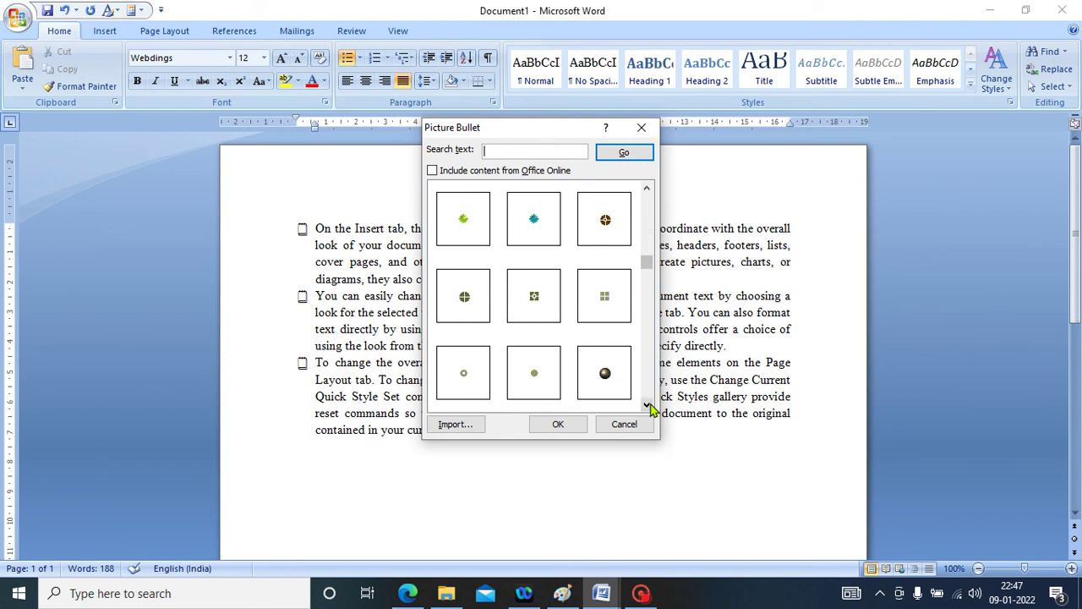
click(648, 406)
click(647, 406)
click(647, 407)
click(647, 407)
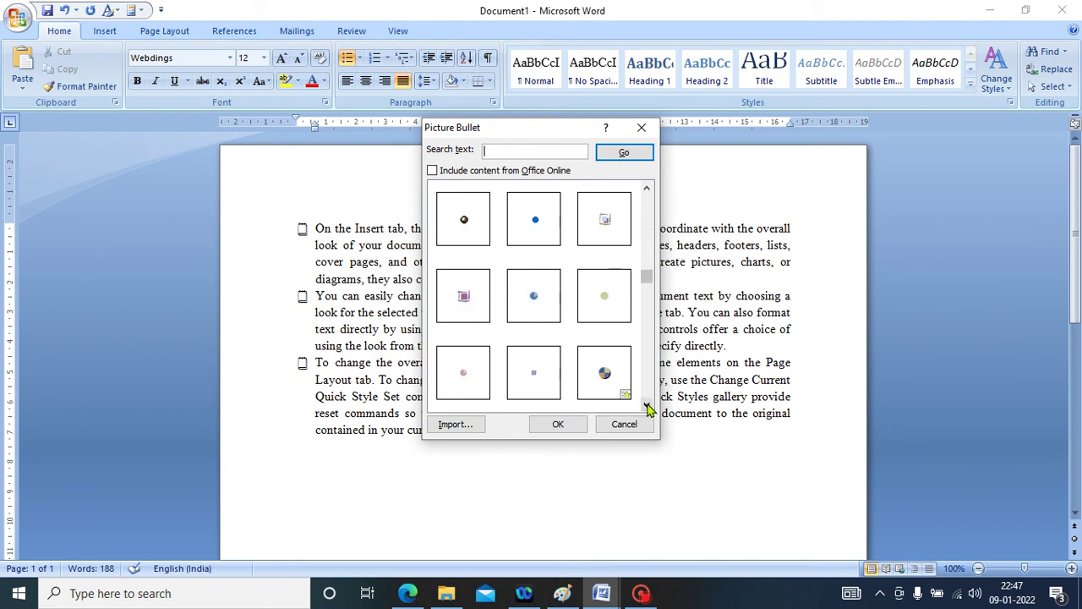
click(648, 407)
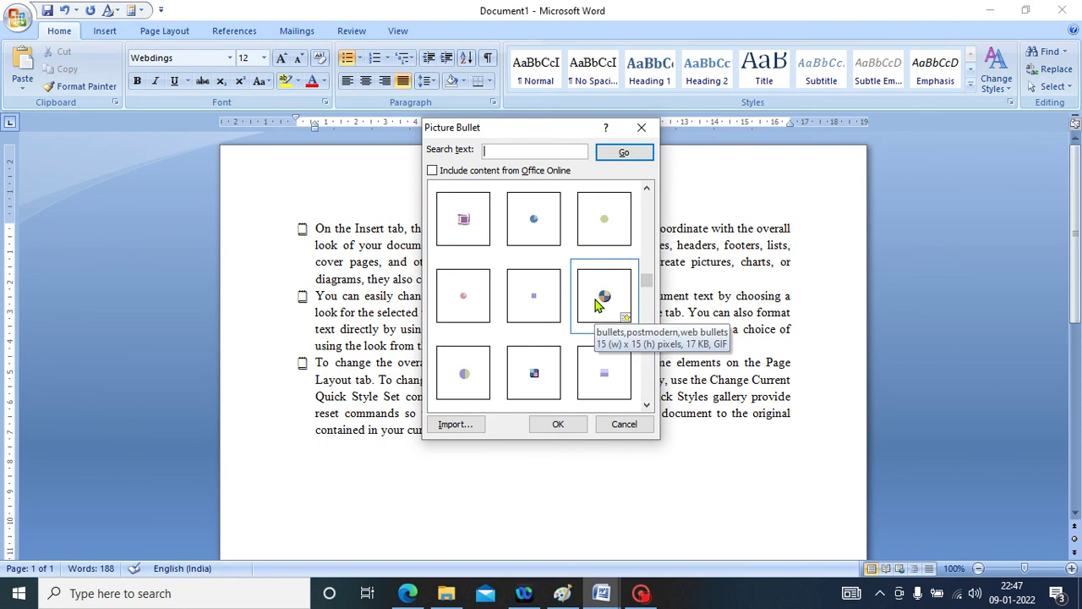
scroll(598, 306, down, 2)
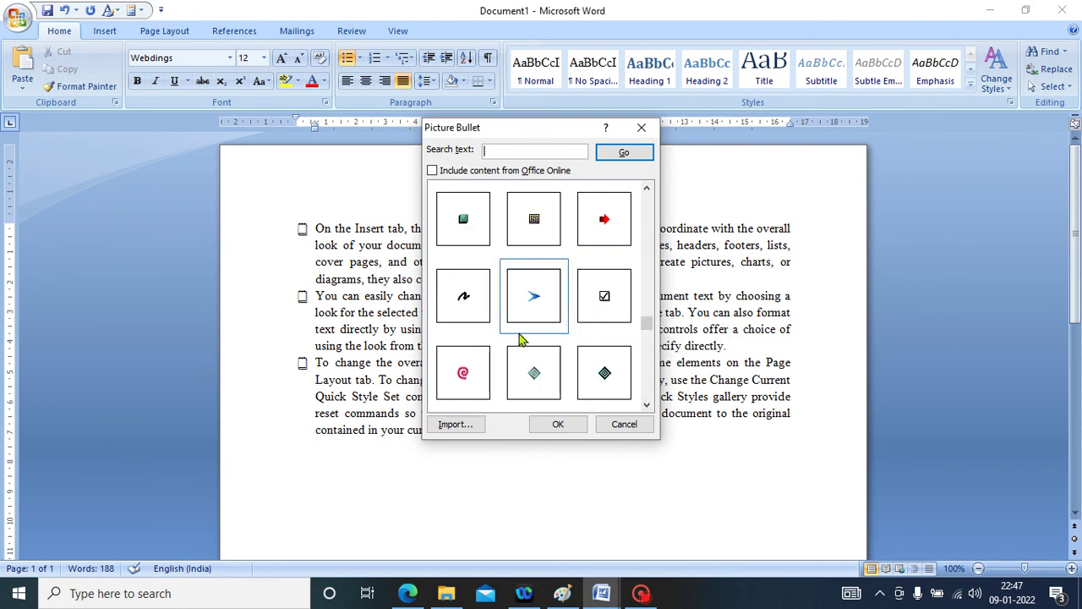
scroll(522, 338, up, 2)
click(546, 258)
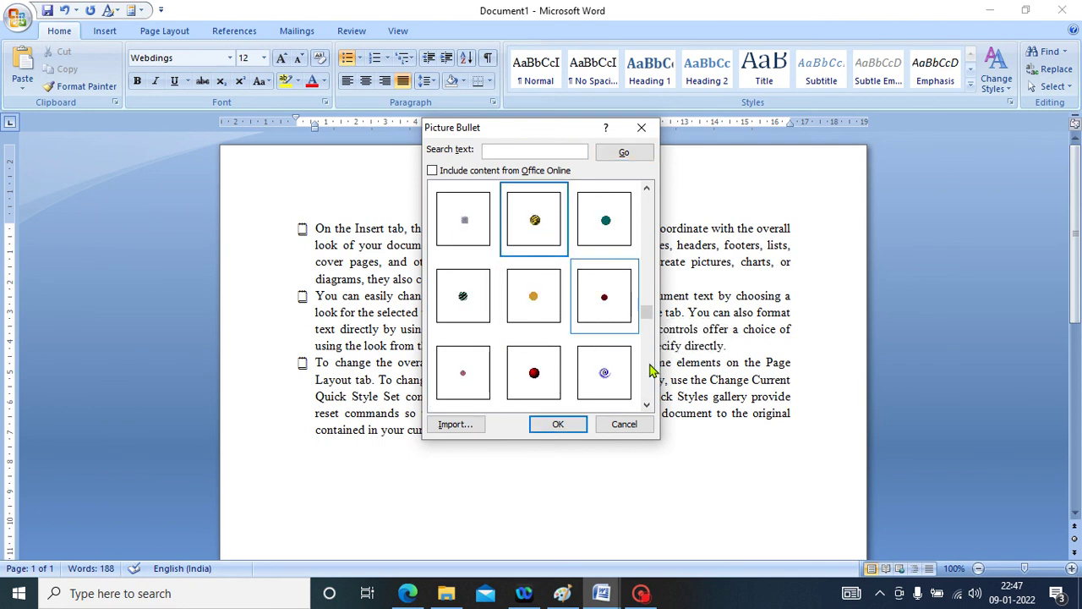
click(580, 430)
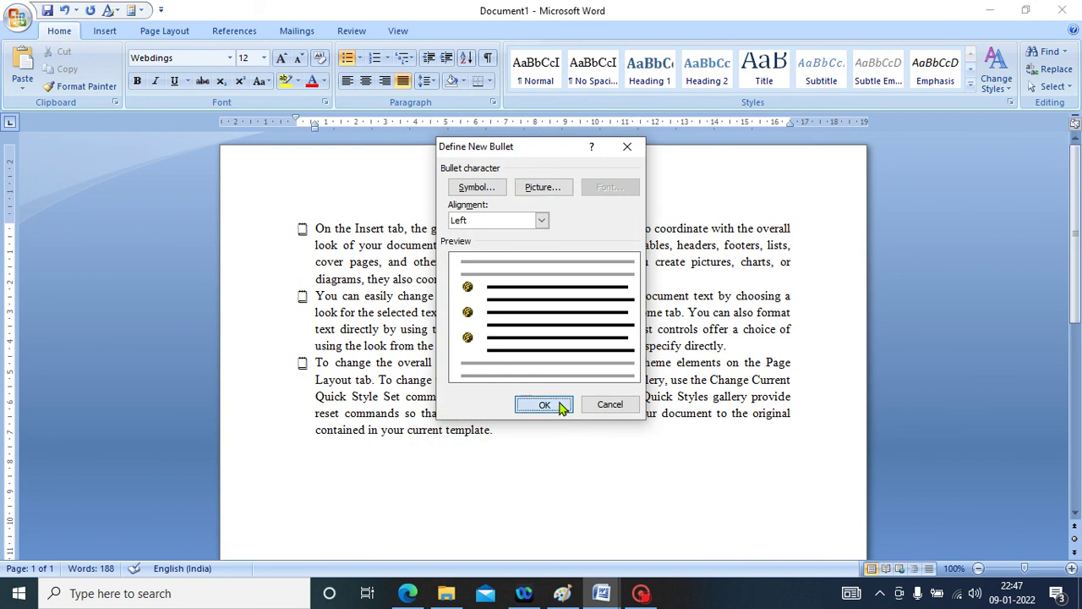
click(558, 403)
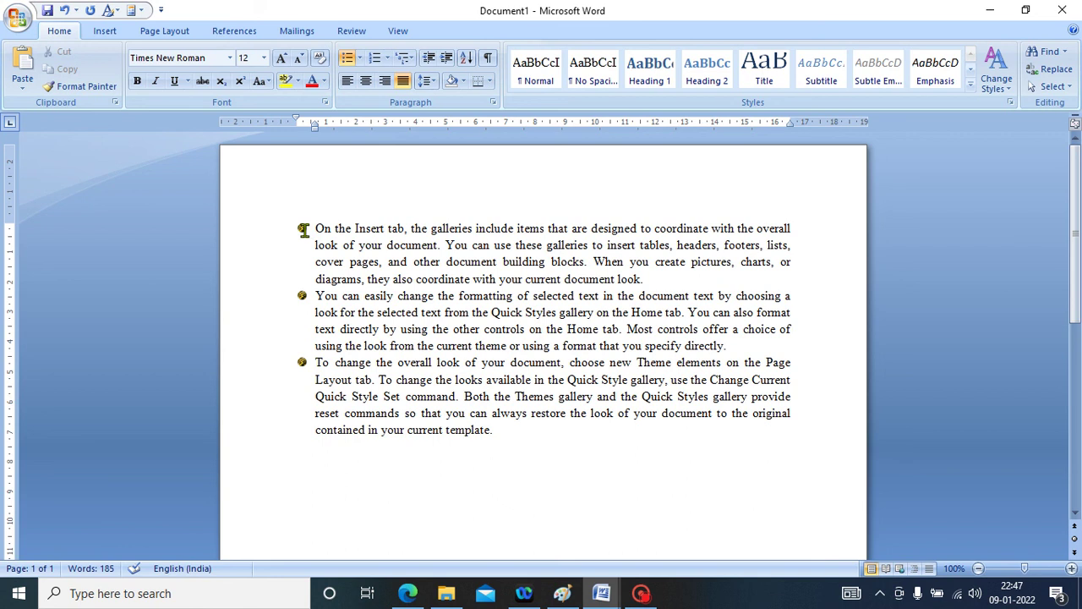
- Import the Chart image from the Pictures folder as a picture bullet, and define the orange picture as the list's bullet
click(360, 57)
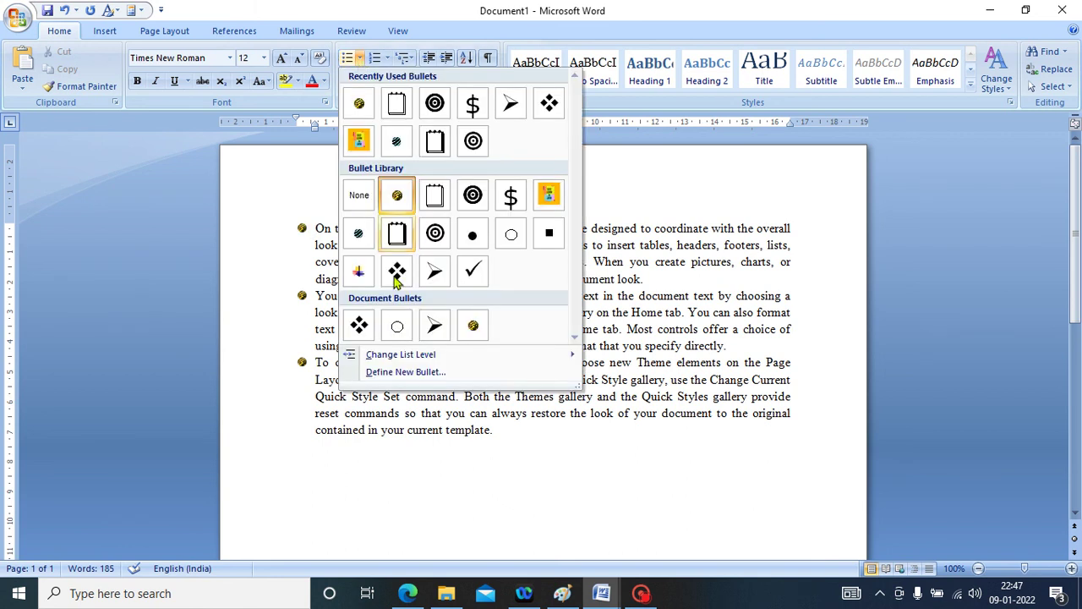
click(414, 372)
click(544, 188)
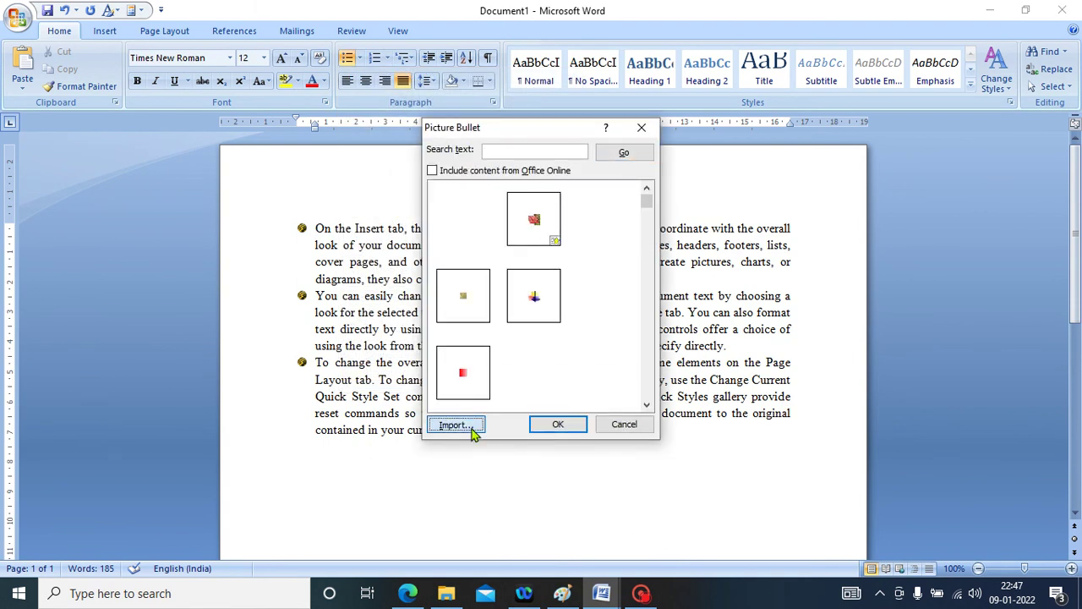
click(472, 428)
click(903, 286)
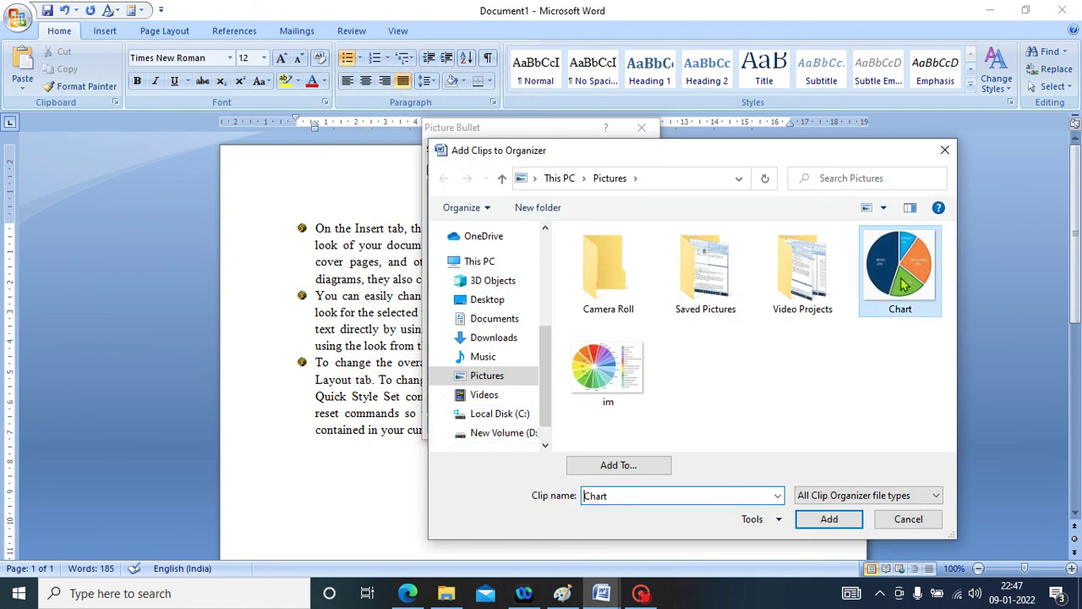
click(858, 524)
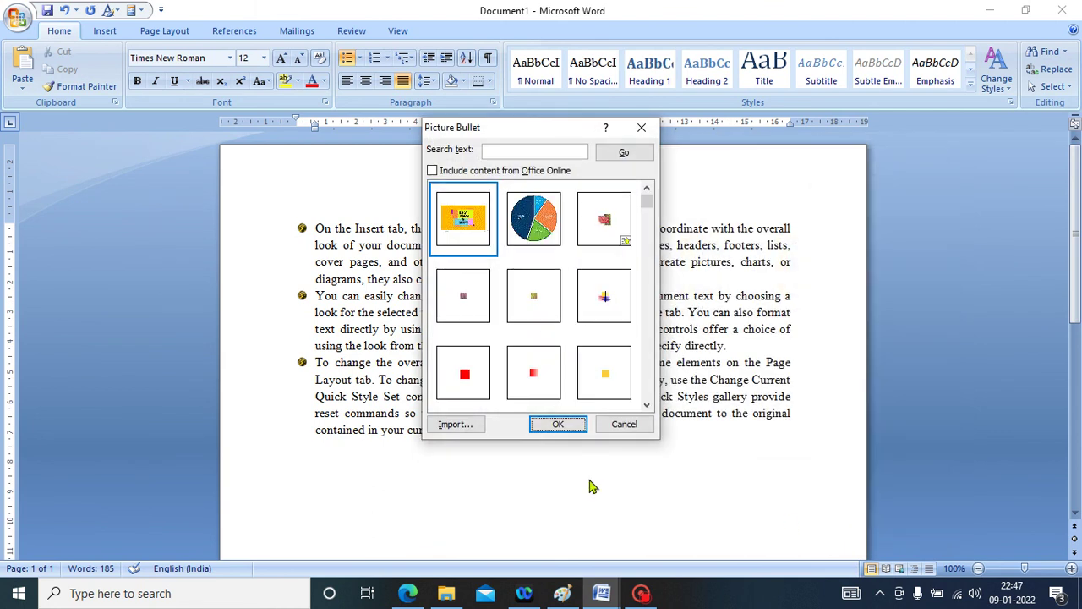
click(559, 427)
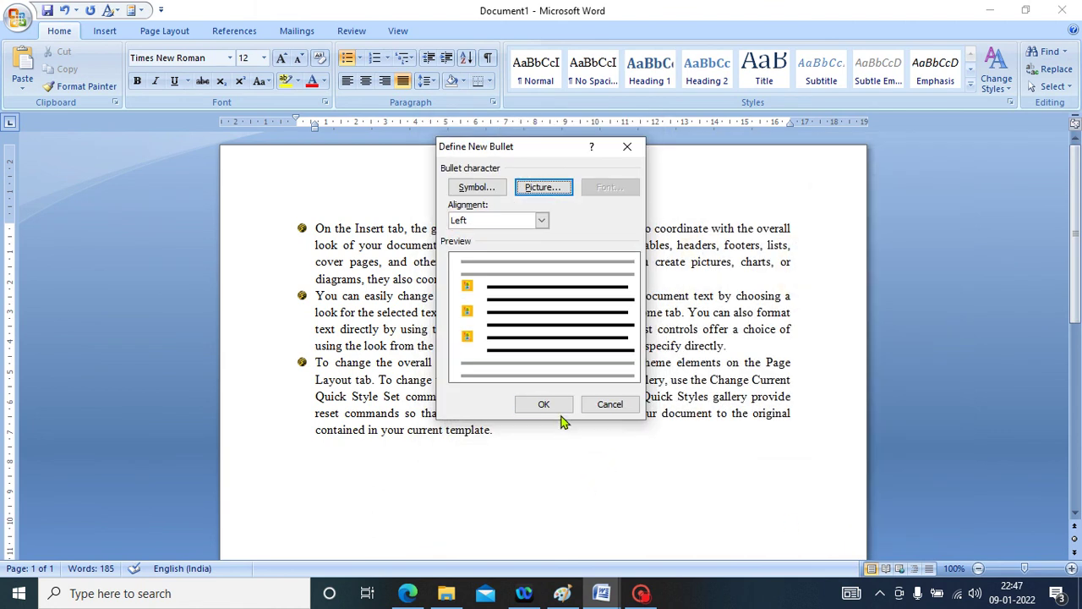
click(557, 408)
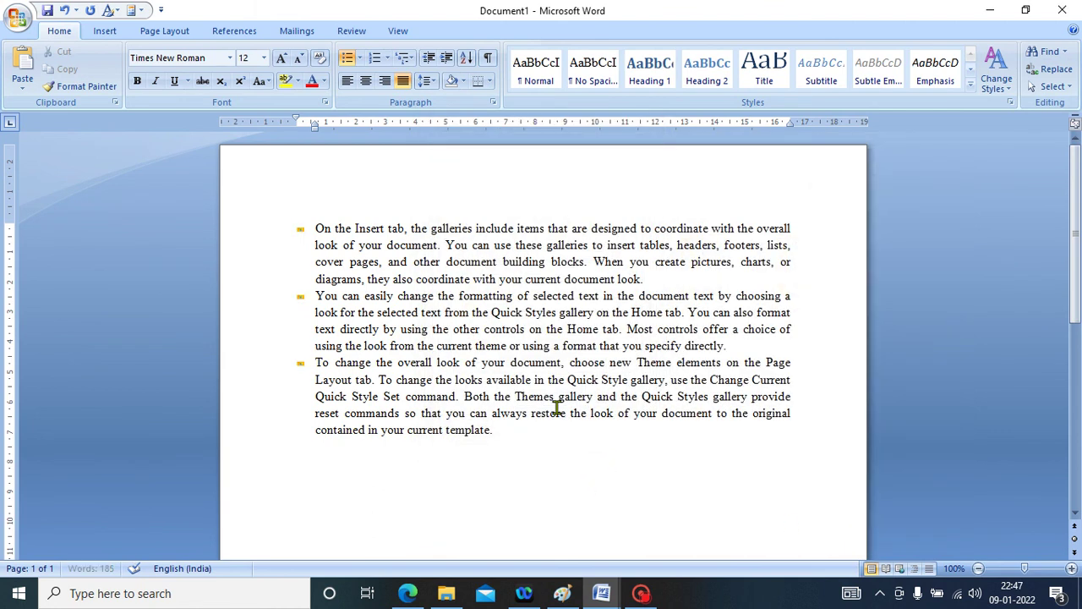
- Define a new list bullet using the imported Chart pie picture
click(300, 230)
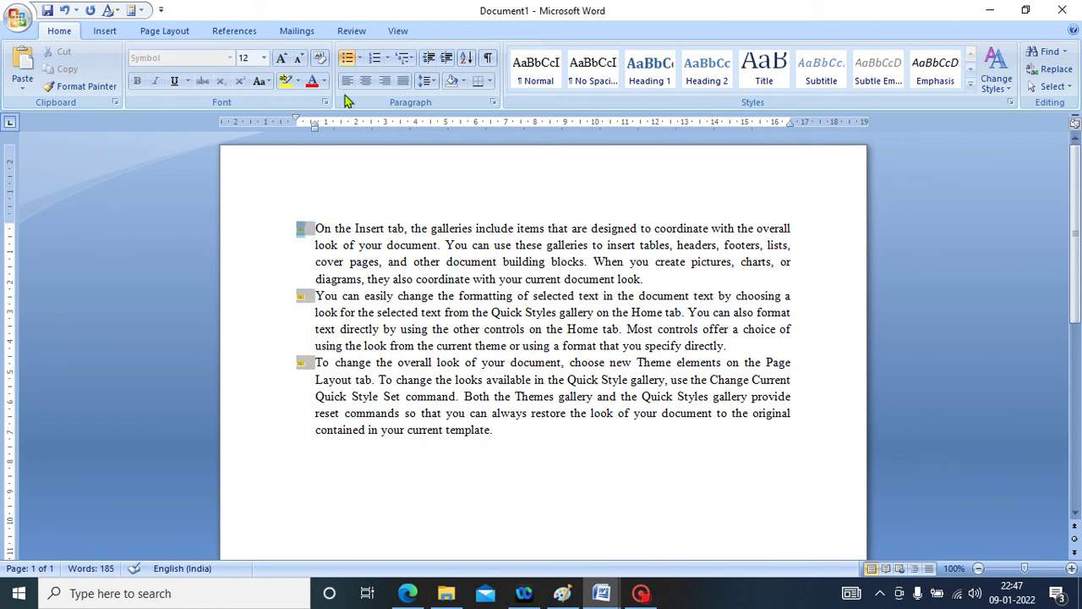
click(360, 57)
click(408, 372)
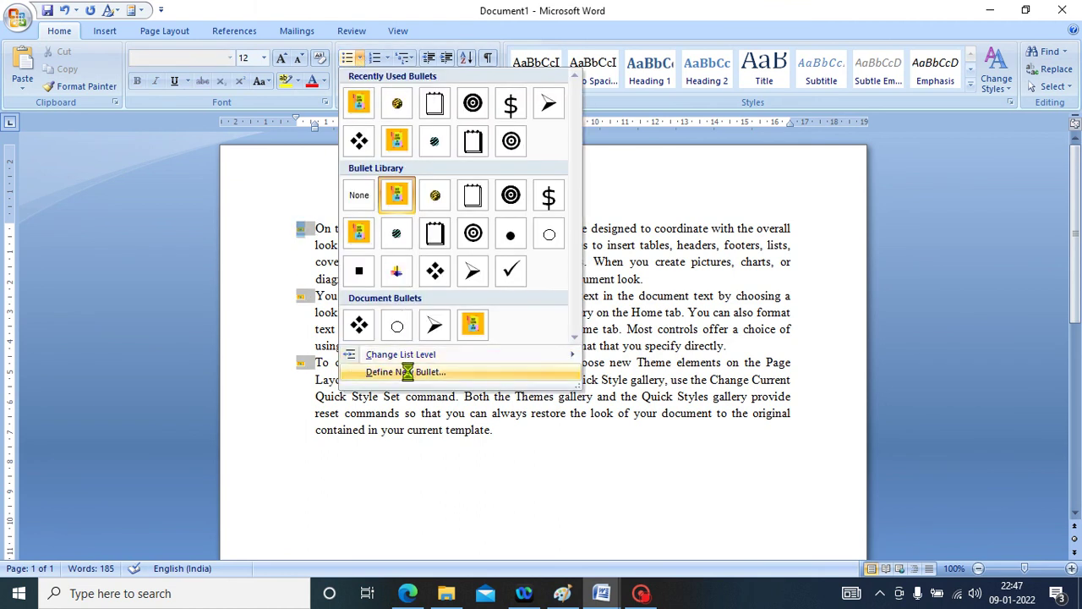
click(542, 187)
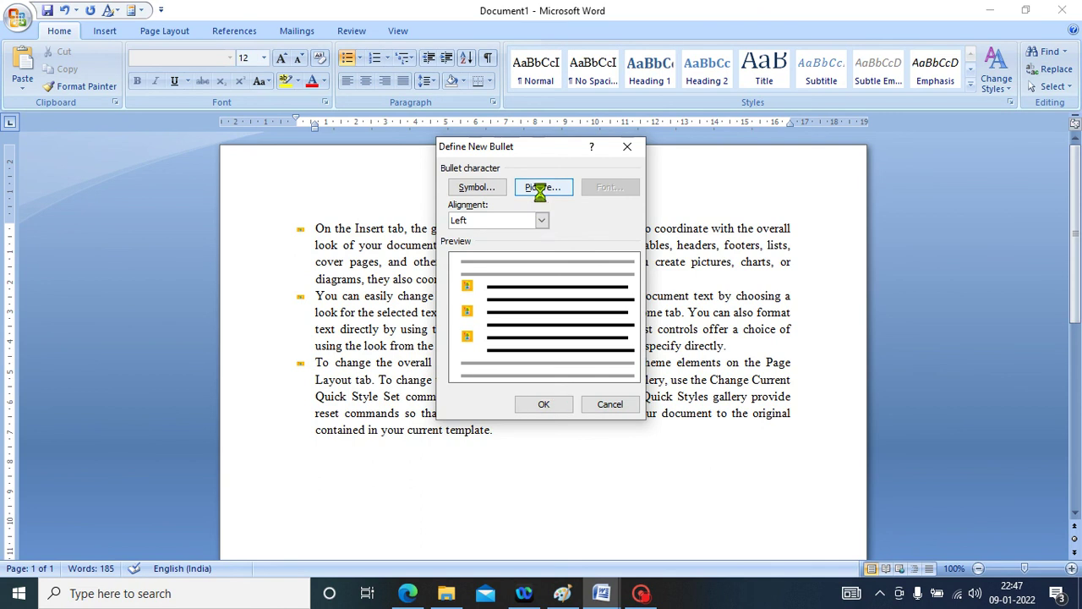
click(534, 234)
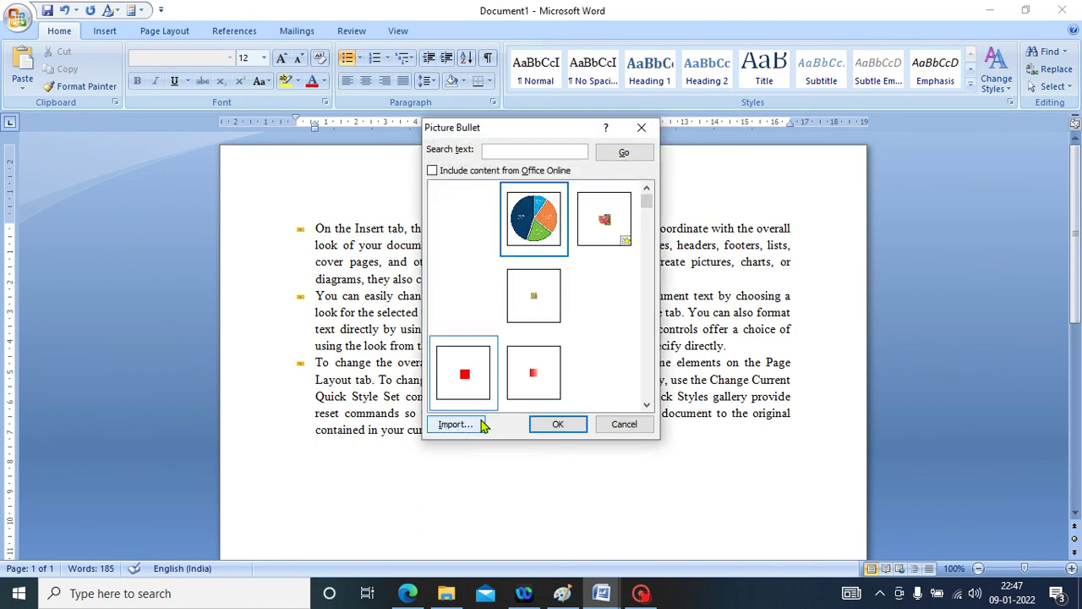
click(558, 425)
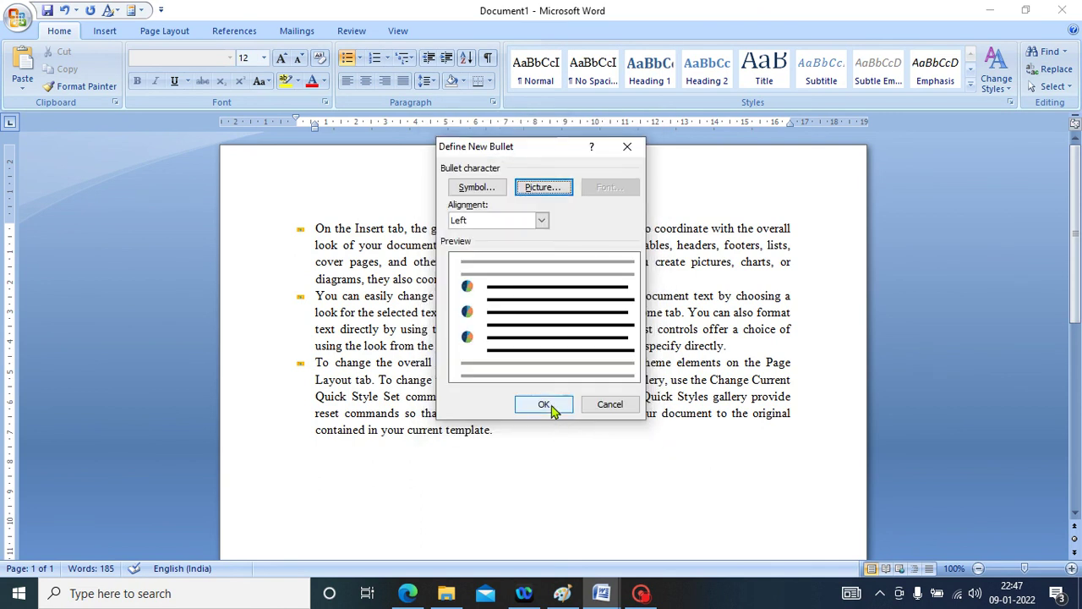
click(551, 408)
ctrl+scroll(331, 430, up, 2)
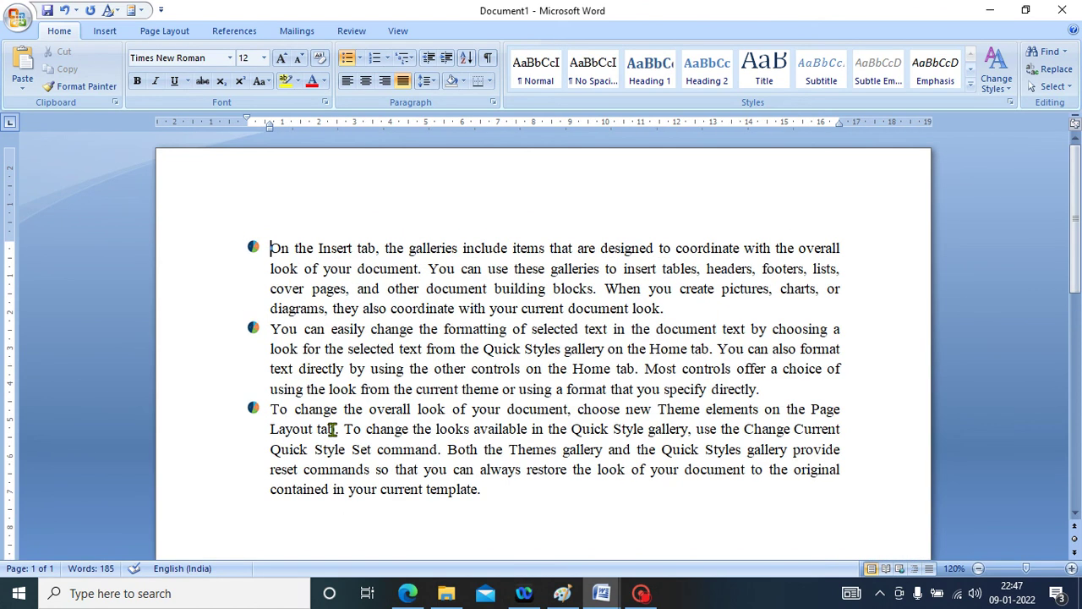